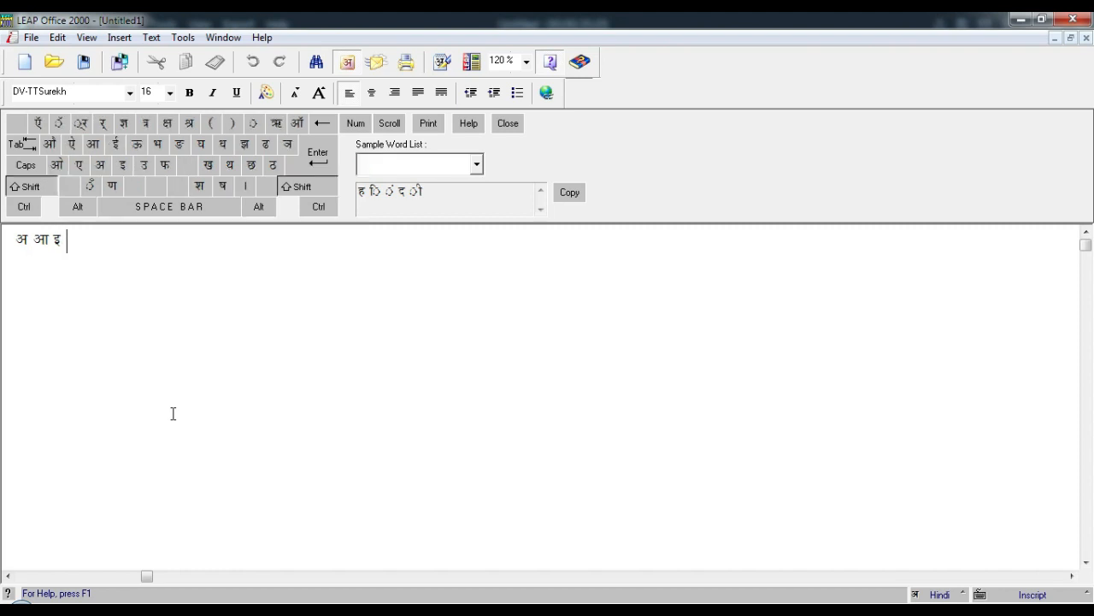
- Complete the Hindi vowel list with the lines "उ उ ऋ" and "ए ऐ ओ औ", and select the whole list
{"action": "key", "text": "Return"}
{"action": "type", "text": "उ उ ऋ"}
{"action": "key", "text": "Return"}
{"action": "type", "text": "ए ऐ ओ औ"}
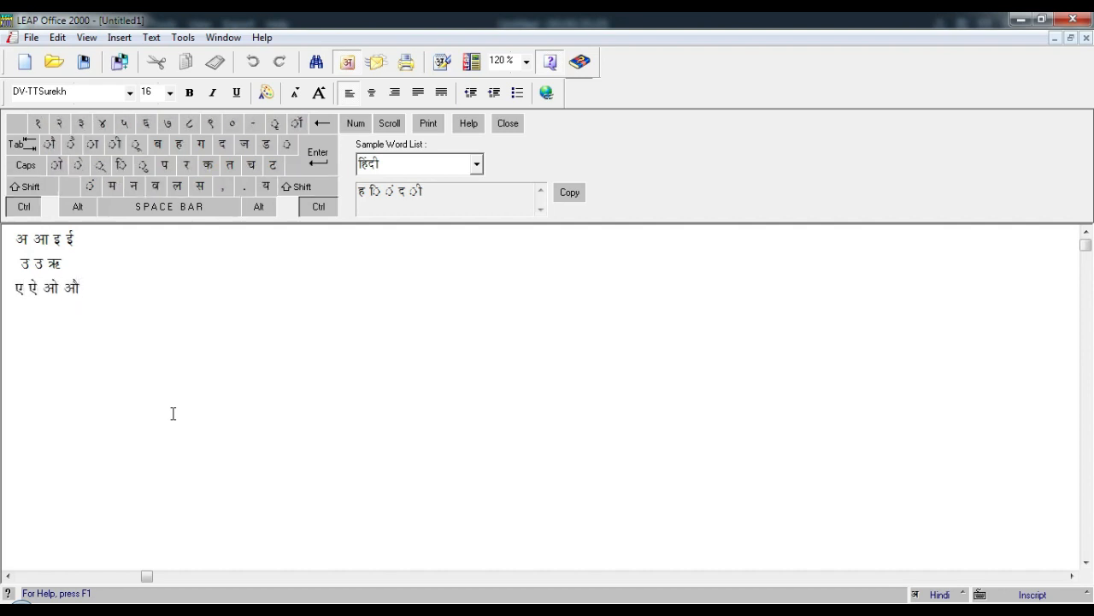
{"action": "key", "text": "ctrl+a"}
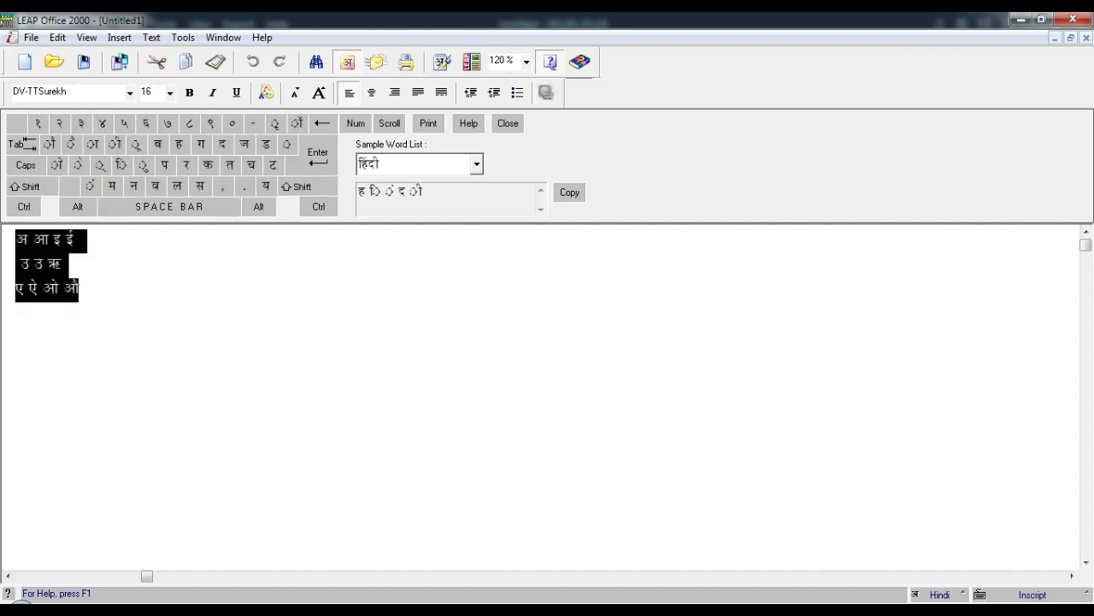
- Switch to Filmora and add a Default Title at the start of the timeline, on a new track above the keyboard image
{"action": "left_click", "coordinate": [250, 608]}
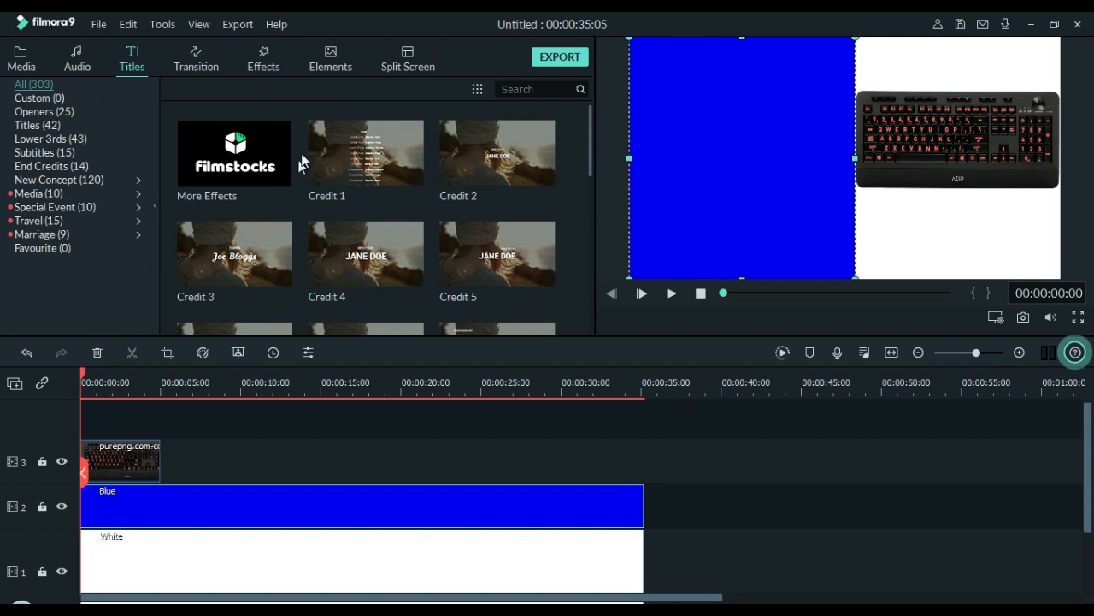
{"action": "left_click_drag", "start_coordinate": [591, 128], "coordinate": [585, 267]}
{"action": "left_click_drag", "start_coordinate": [398, 232], "coordinate": [155, 408]}
{"action": "left_click", "coordinate": [743, 159]}
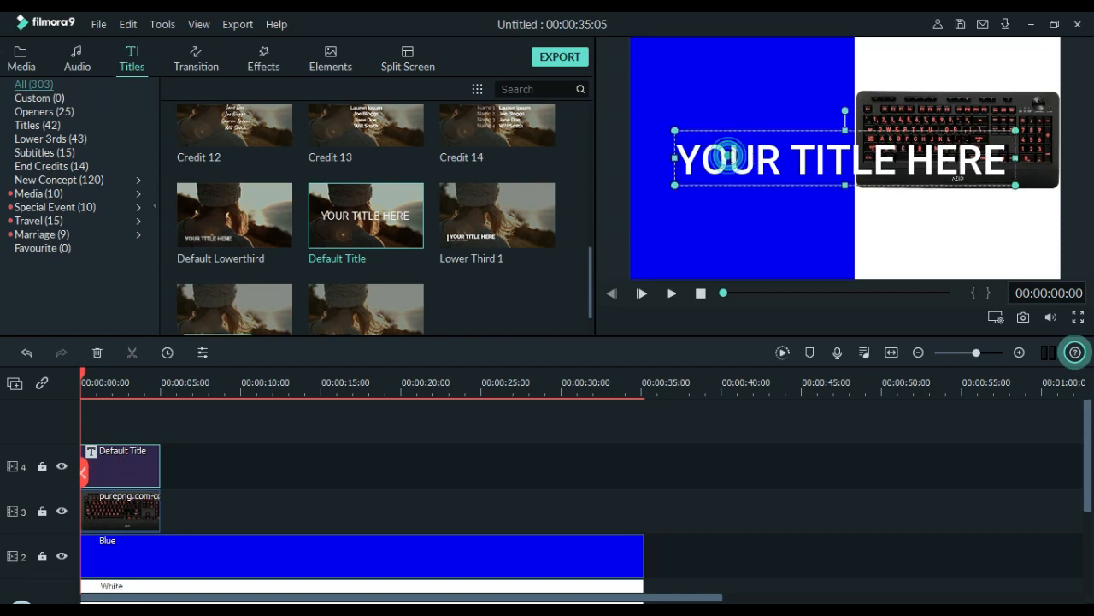
- Replace the placeholder text of the default title with the copied three-line vowel list
{"action": "double_click", "coordinate": [744, 158]}
{"action": "key", "text": "ctrl+a"}
{"action": "left_click", "coordinate": [400, 145]}
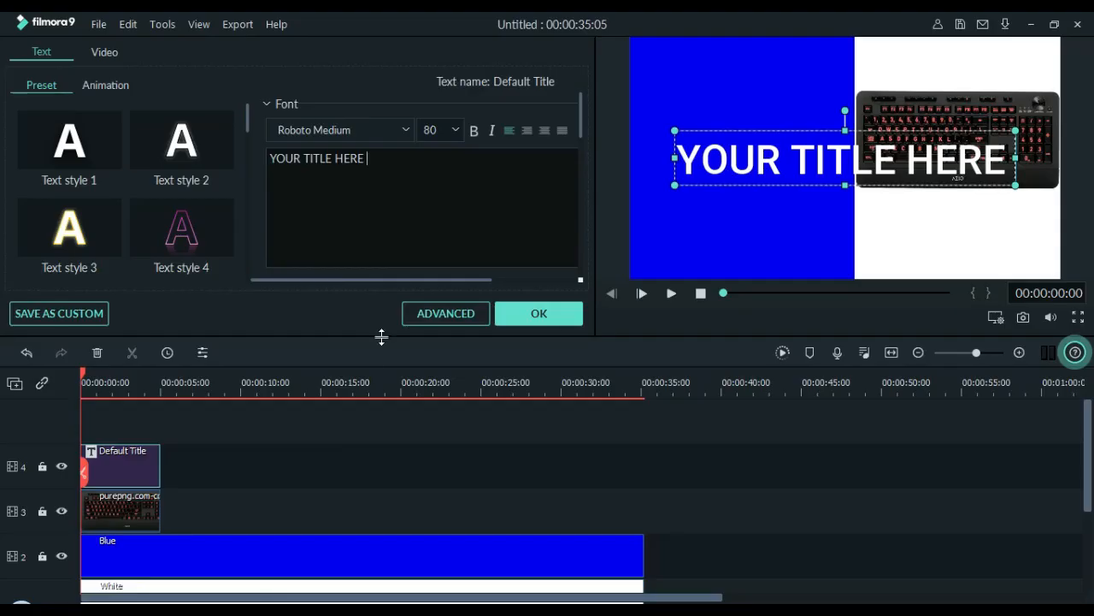
{"action": "type", "text": "+ +É < <Ç = = @ñ B Bä +Éä +Éè"}
{"action": "key", "text": "ctrl+a"}
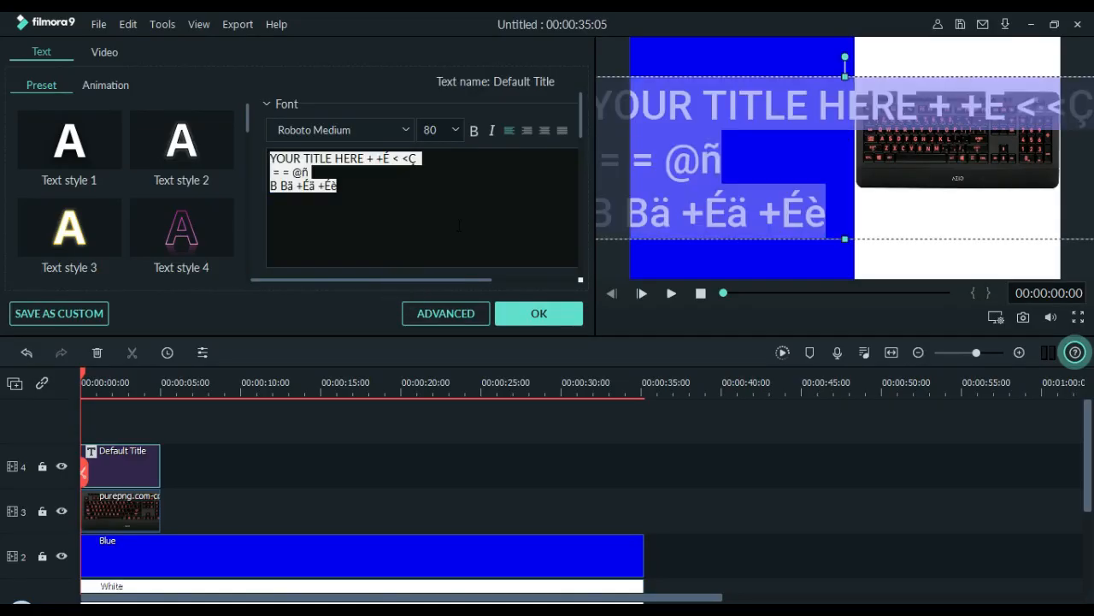
{"action": "left_click_drag", "start_coordinate": [339, 186], "coordinate": [270, 158]}
{"action": "type", "text": "+ +É < <Ç  = = @ñ B Bä +Éä +Éè"}
- Set the vowel title's font to DV-TTAakash Bold, apply it, and move the title onto the blue area
{"action": "left_click", "coordinate": [339, 131]}
{"action": "type", "text": "dv"}
{"action": "key", "text": "Return"}
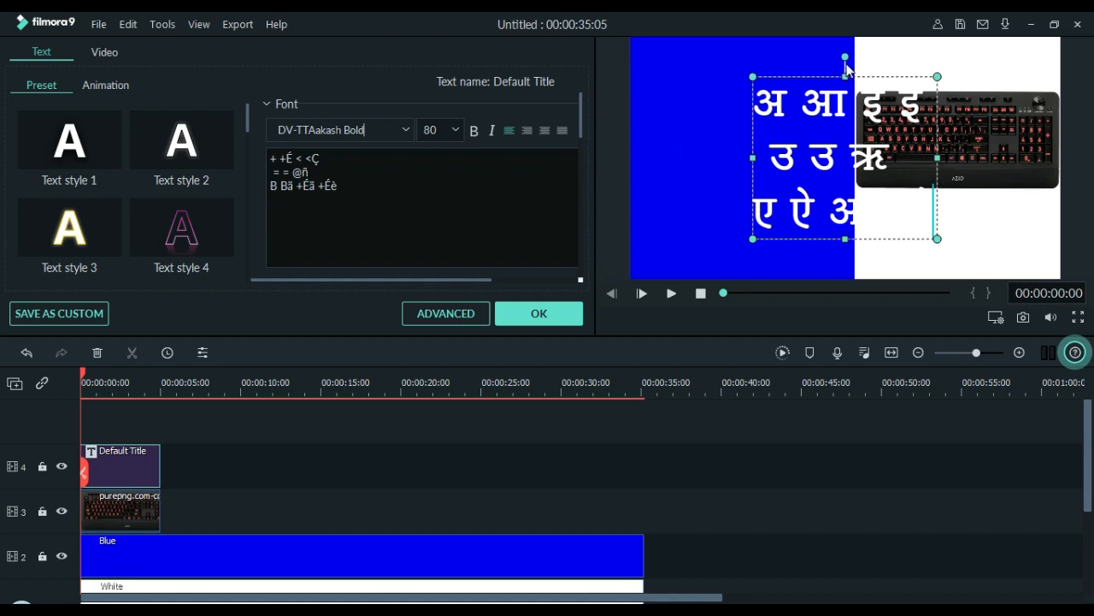
{"action": "left_click", "coordinate": [539, 313]}
{"action": "left_click_drag", "start_coordinate": [840, 75], "coordinate": [740, 74]}
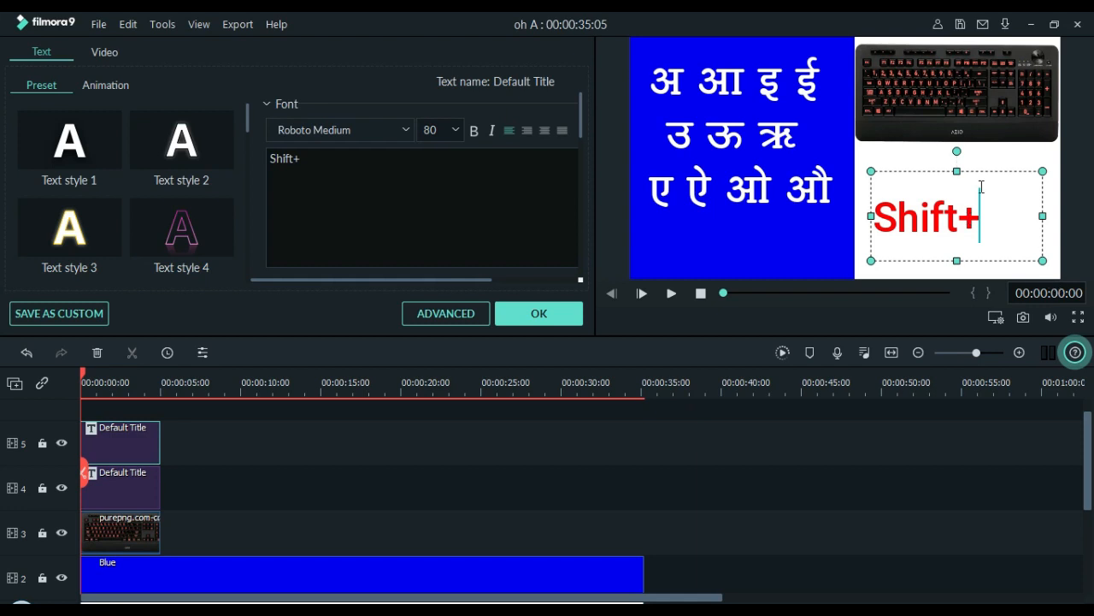
- Replace the red caption below the keyboard image with "Shift+D= अ", using DV-TTAakash Bold for the vowel
{"action": "key", "text": "BackSpace"}
{"action": "key", "text": "BackSpace"}
{"action": "key", "text": "BackSpace"}
{"action": "key", "text": "BackSpace"}
{"action": "key", "text": "BackSpace"}
{"action": "key", "text": "BackSpace"}
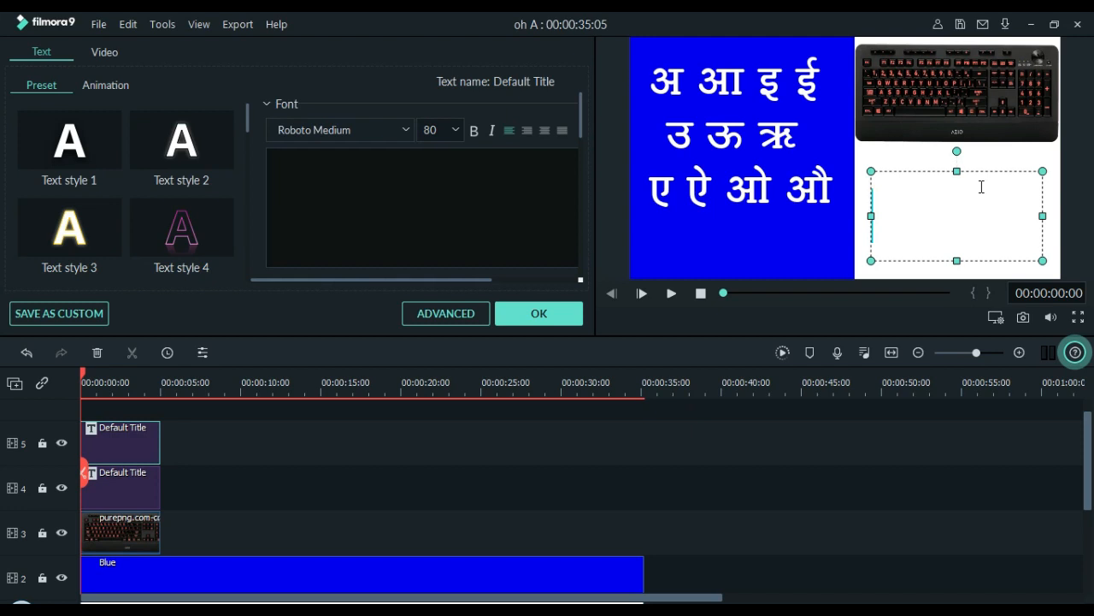
{"action": "type", "text": "Shift"}
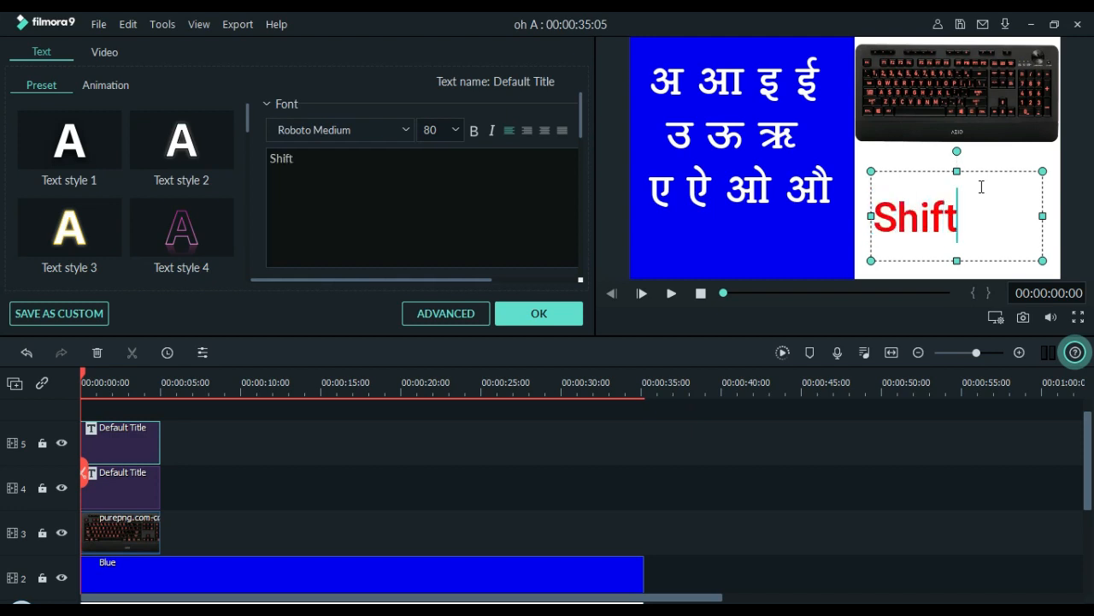
{"action": "type", "text": "+ D"}
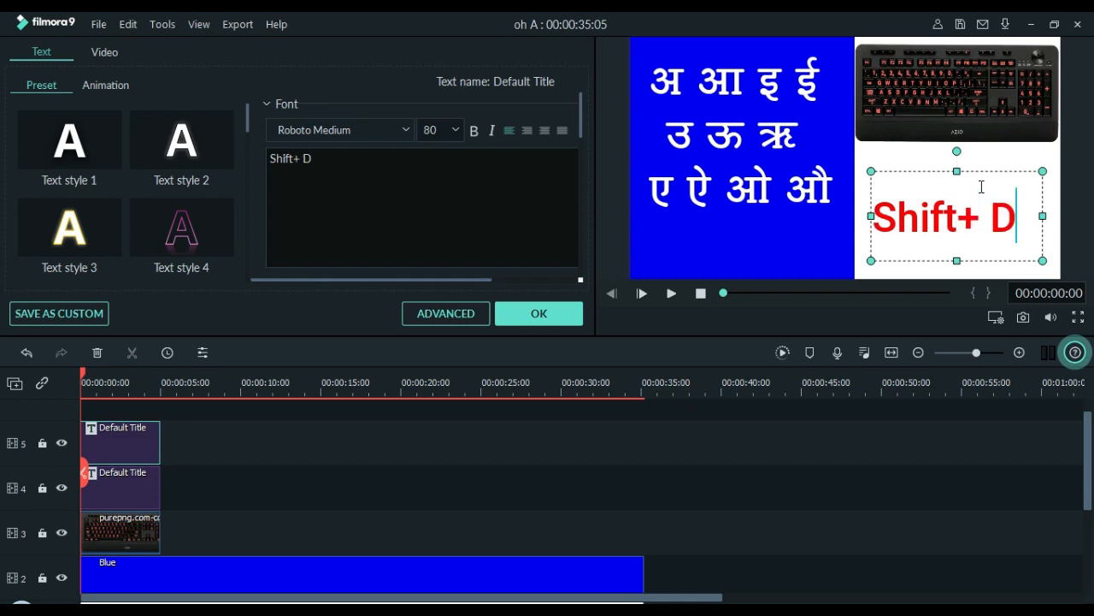
{"action": "key", "text": "BackSpace"}
{"action": "key", "text": "BackSpace"}
{"action": "type", "text": "D= +"}
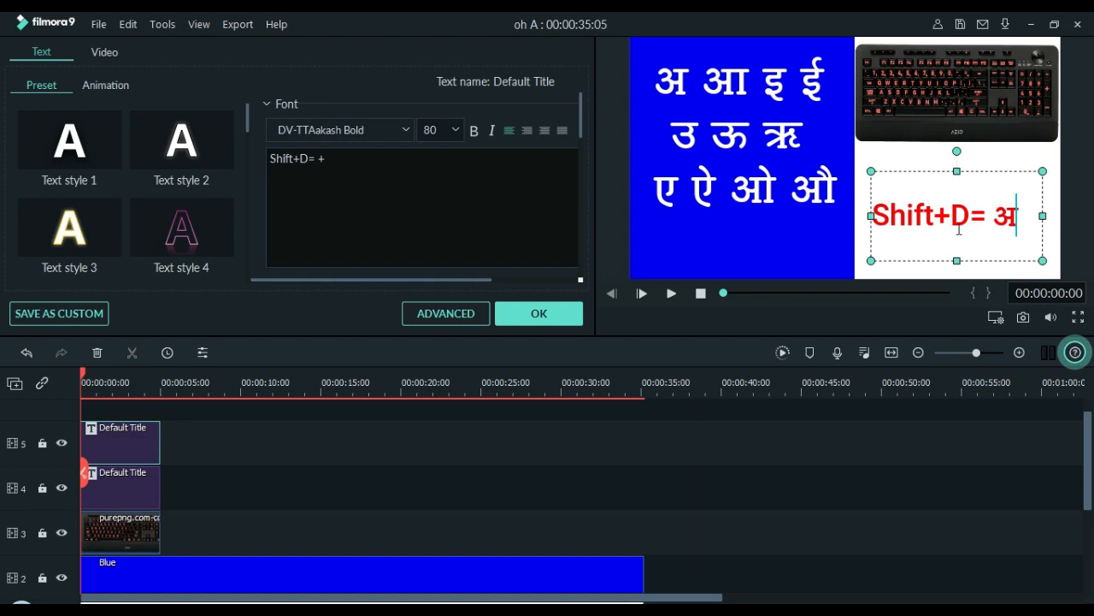
- Change the red caption to "Shift+E= आ", followed by "Shift+F= इ", with the vowels in DV-TTAakash Bold
{"action": "left_click_drag", "start_coordinate": [1020, 217], "coordinate": [952, 215]}
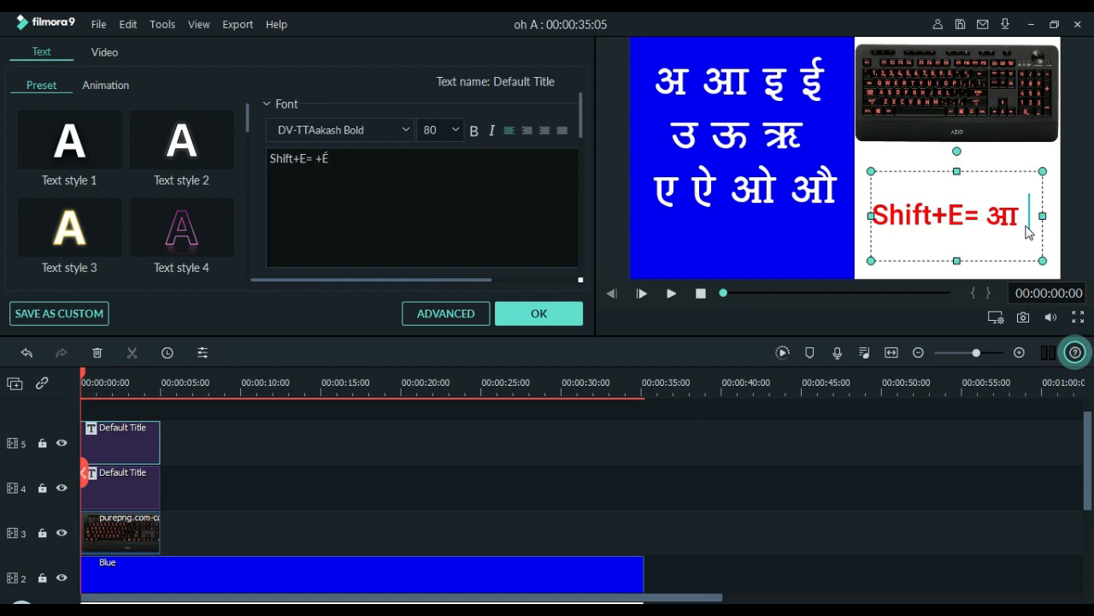
{"action": "double_click", "coordinate": [955, 214]}
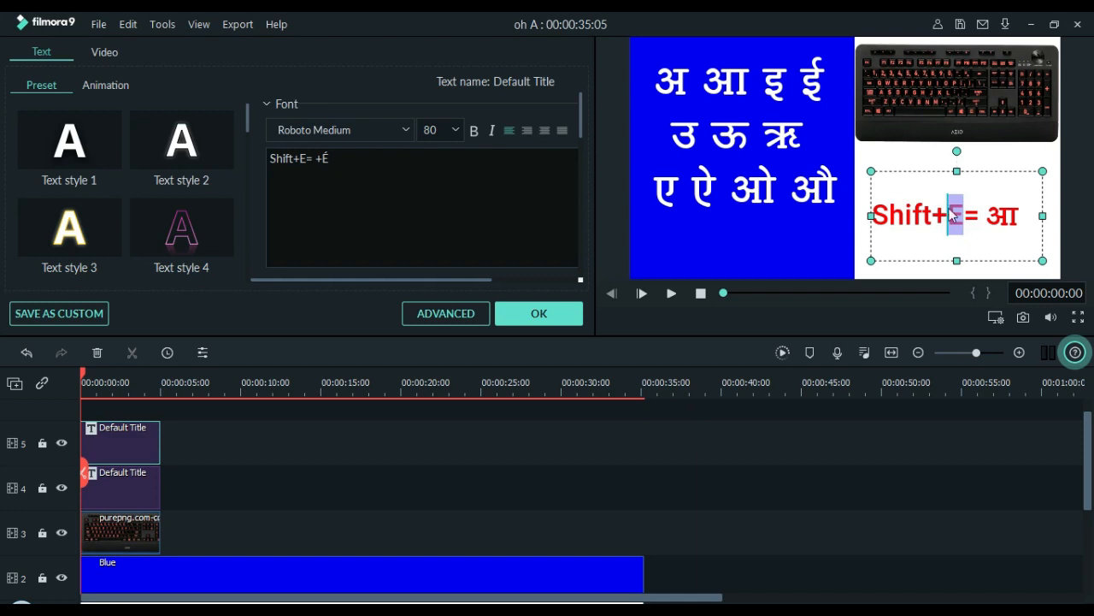
{"action": "key", "text": "BackSpace"}
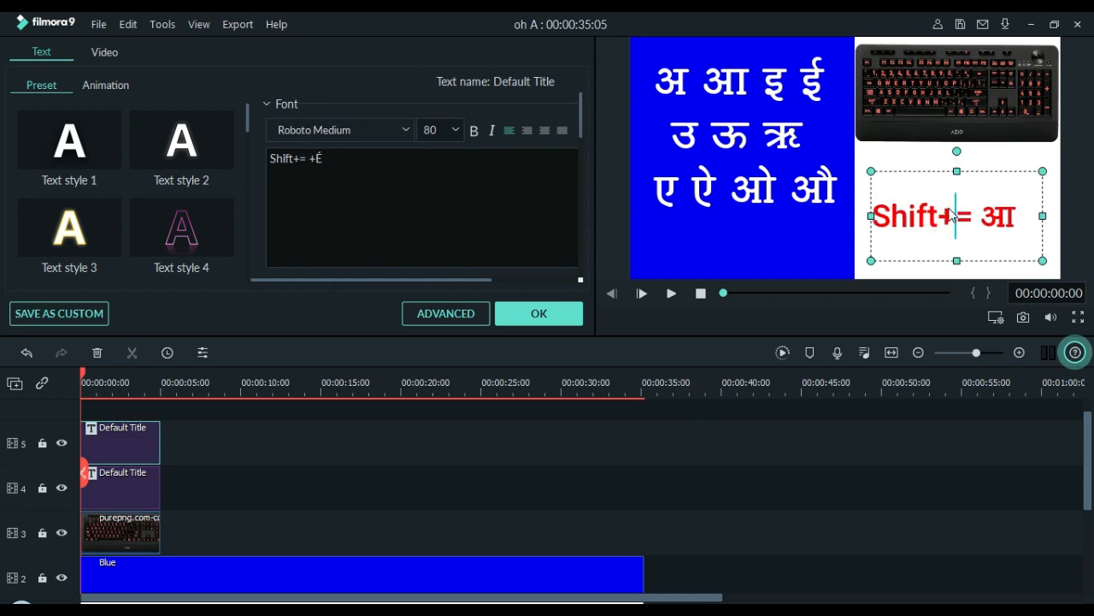
{"action": "type", "text": "F"}
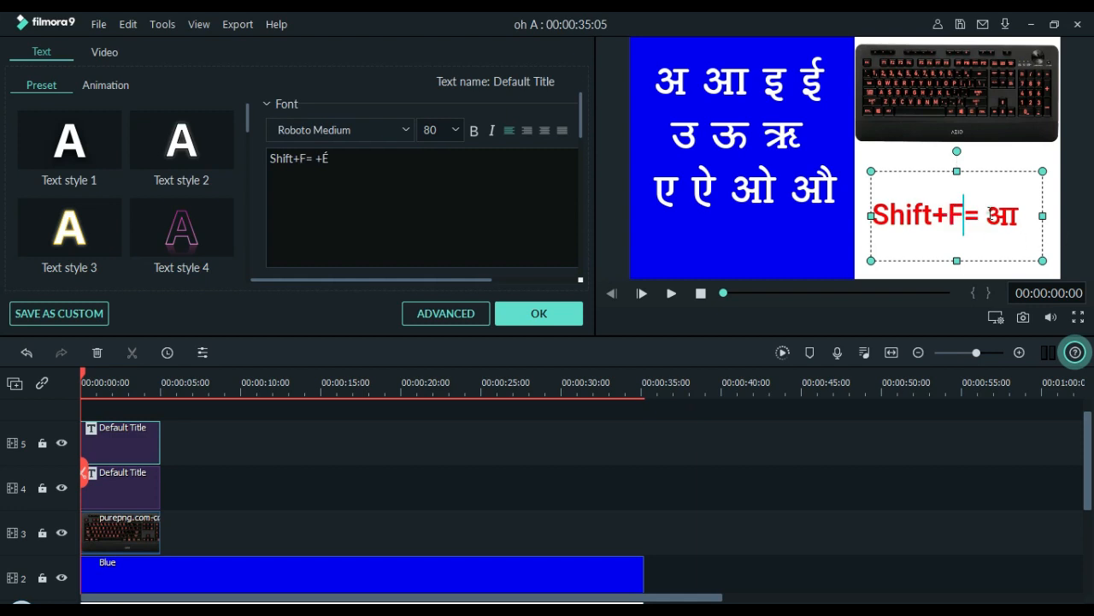
{"action": "double_click", "coordinate": [988, 210]}
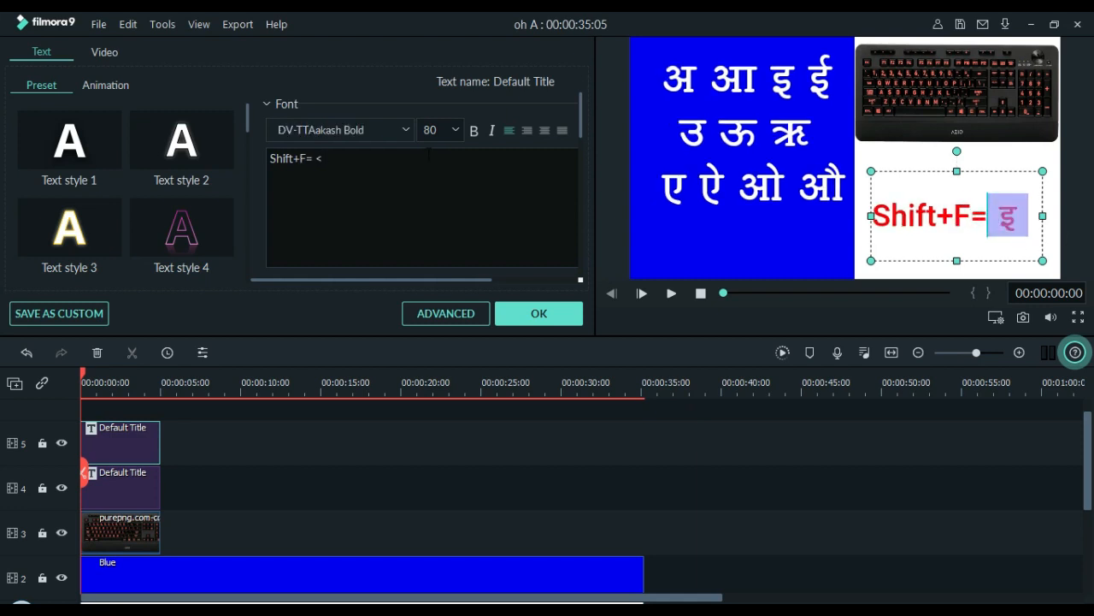
{"action": "left_click", "coordinate": [1016, 225]}
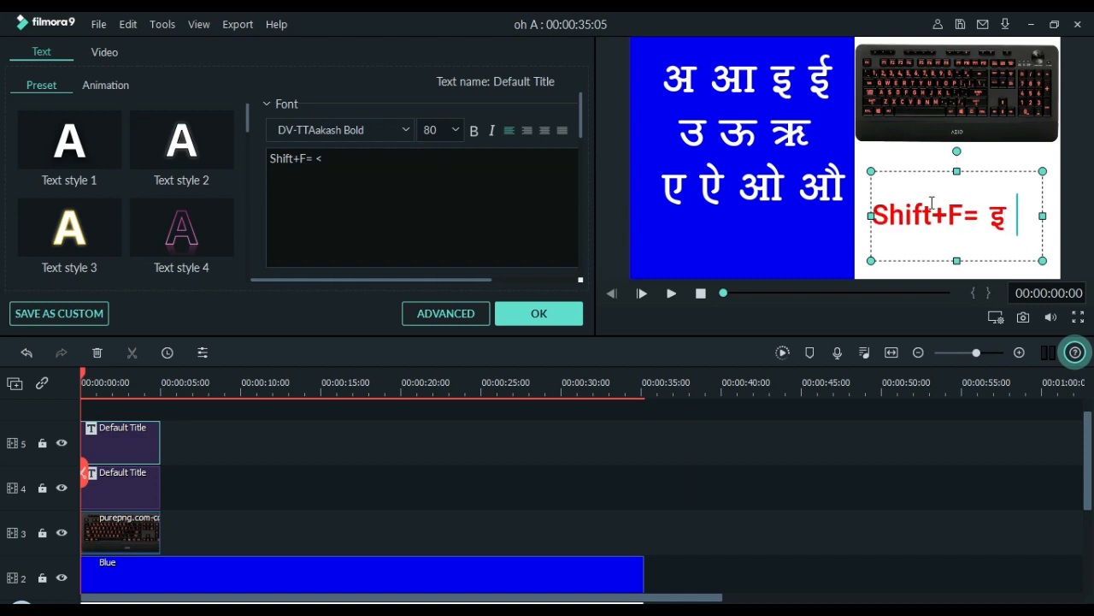
- Change the red caption to "Shift+R= ई", followed by "Shift+G= उ", with the vowels in DV-TTAakash Bold
{"action": "left_click", "coordinate": [950, 221]}
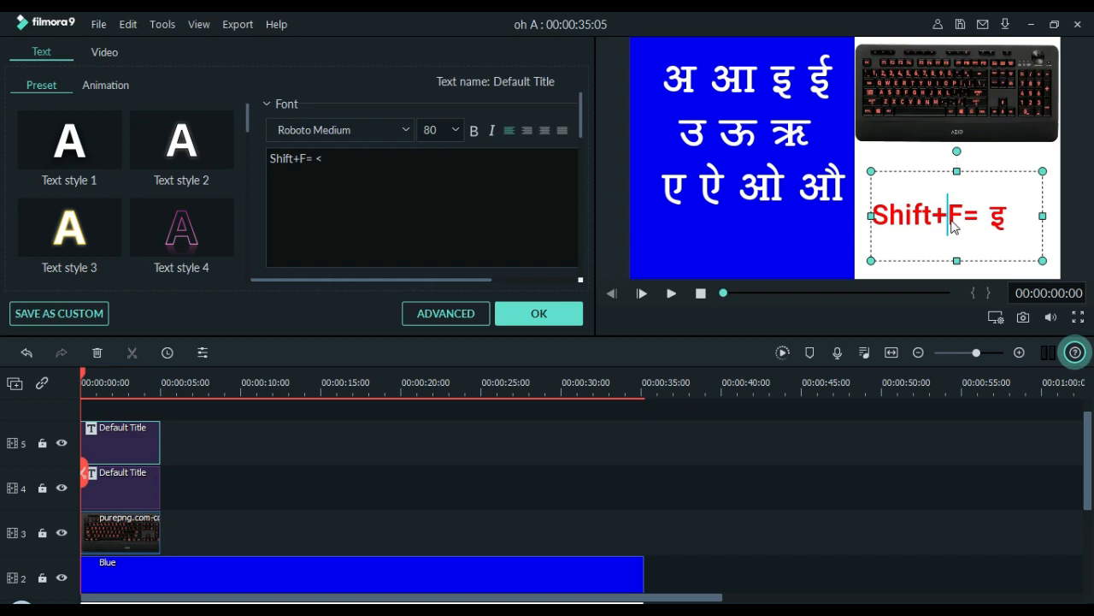
{"action": "left_click", "coordinate": [971, 191]}
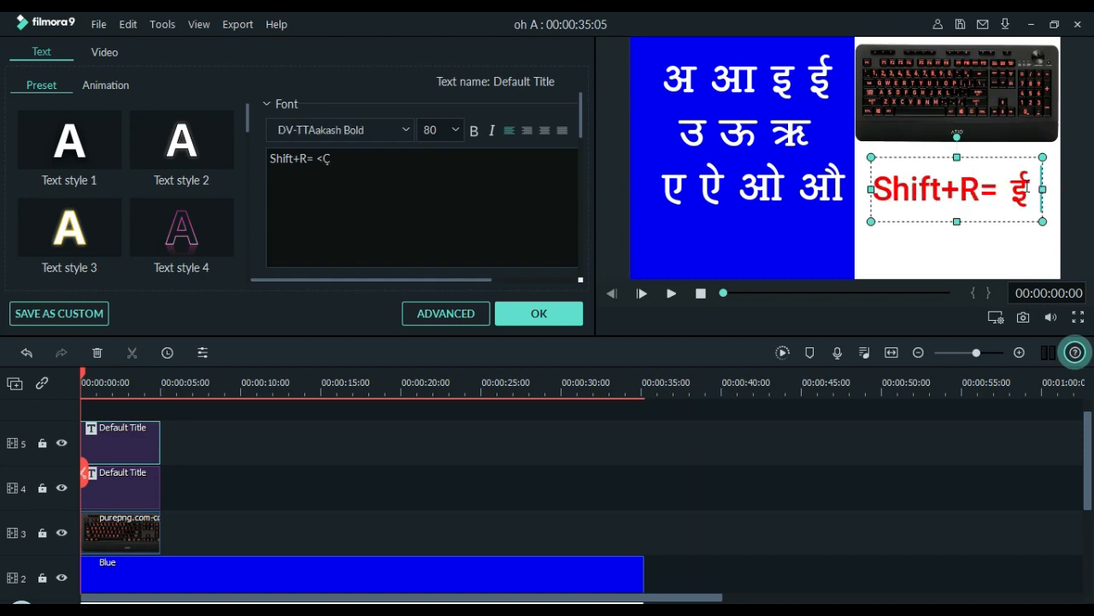
{"action": "left_click", "coordinate": [955, 189]}
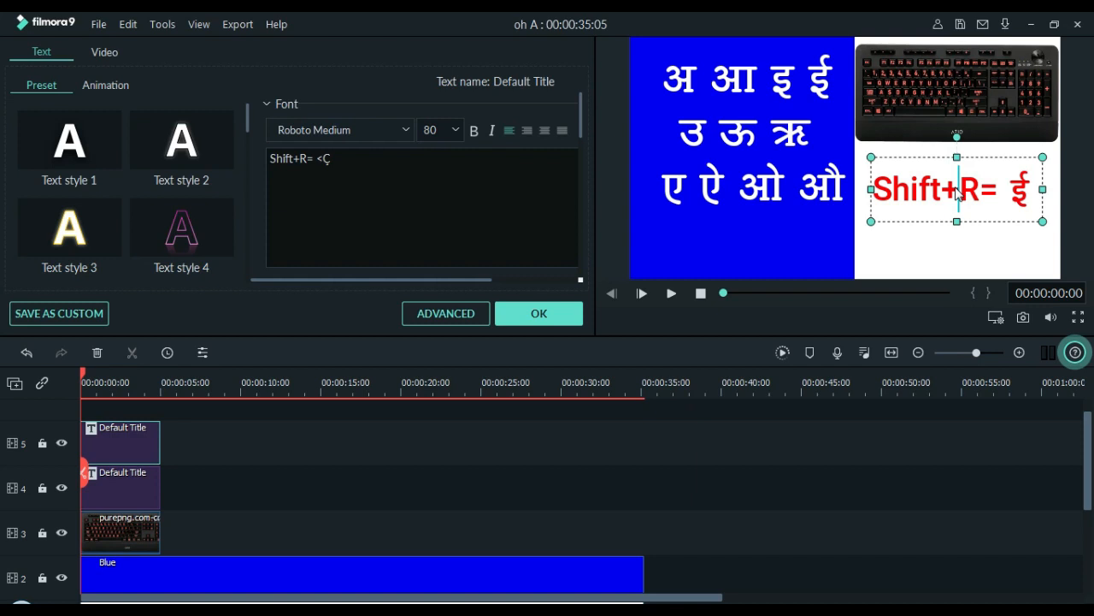
{"action": "key", "text": "BackSpace"}
{"action": "left_click_drag", "start_coordinate": [985, 191], "coordinate": [946, 180]}
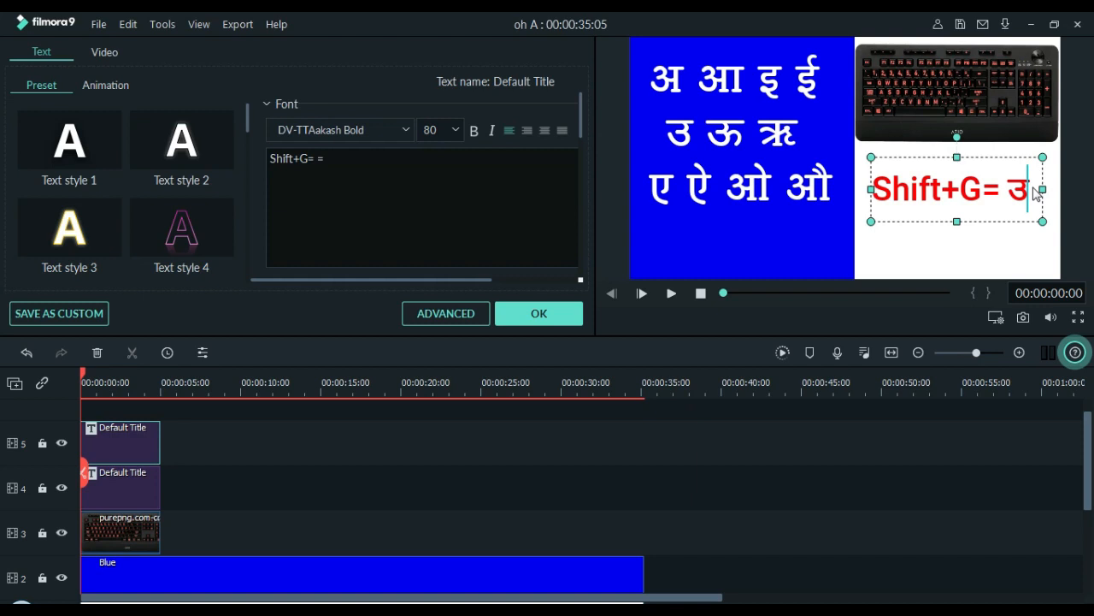
- Change the red caption to "Shift+T=" and show the vowel ऊ separately below it
{"action": "left_click", "coordinate": [984, 198]}
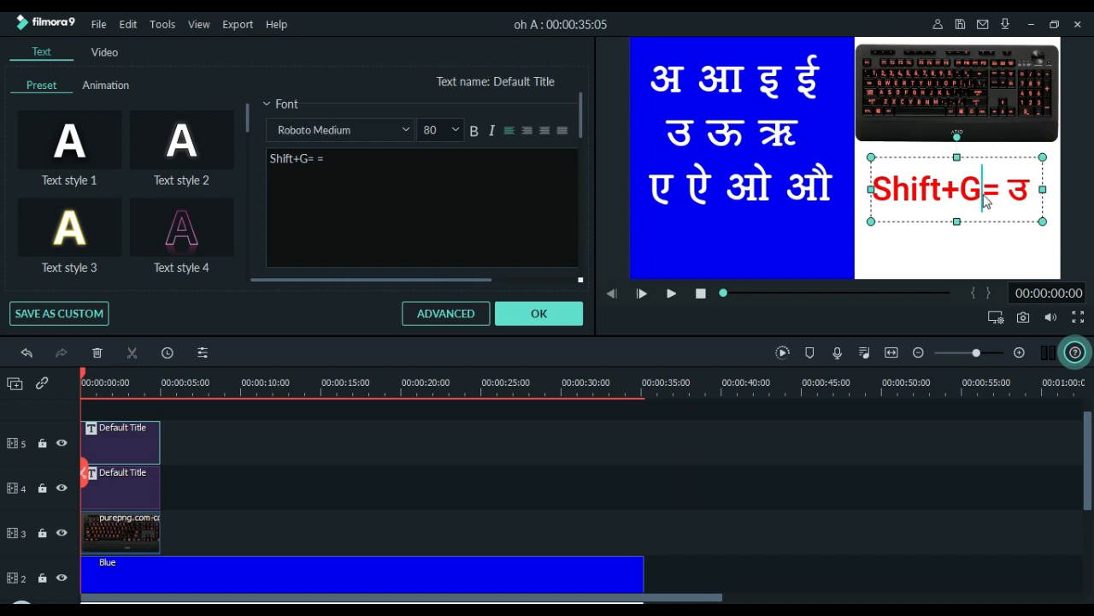
{"action": "key", "text": "BackSpace"}
{"action": "type", "text": "T"}
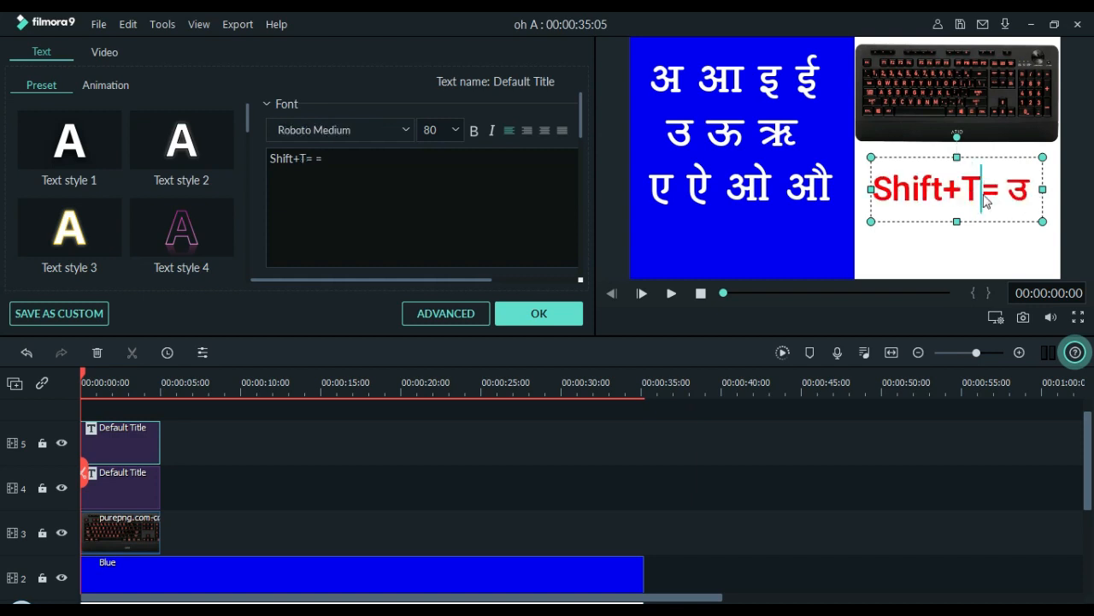
{"action": "left_click", "coordinate": [1011, 199]}
{"action": "double_click", "coordinate": [1010, 197]}
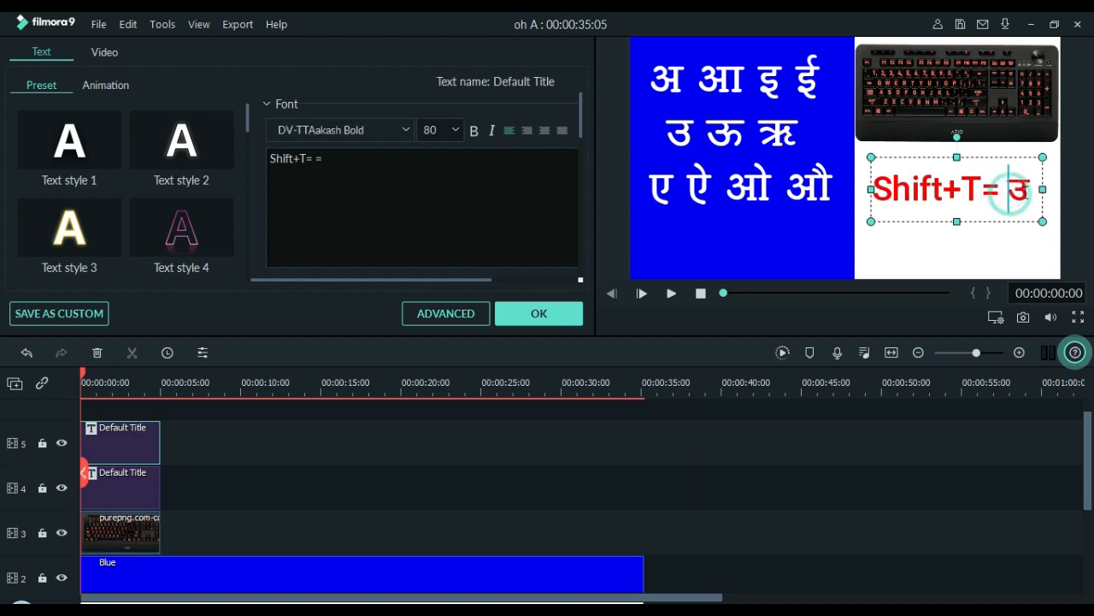
{"action": "type", "text": "ऊ"}
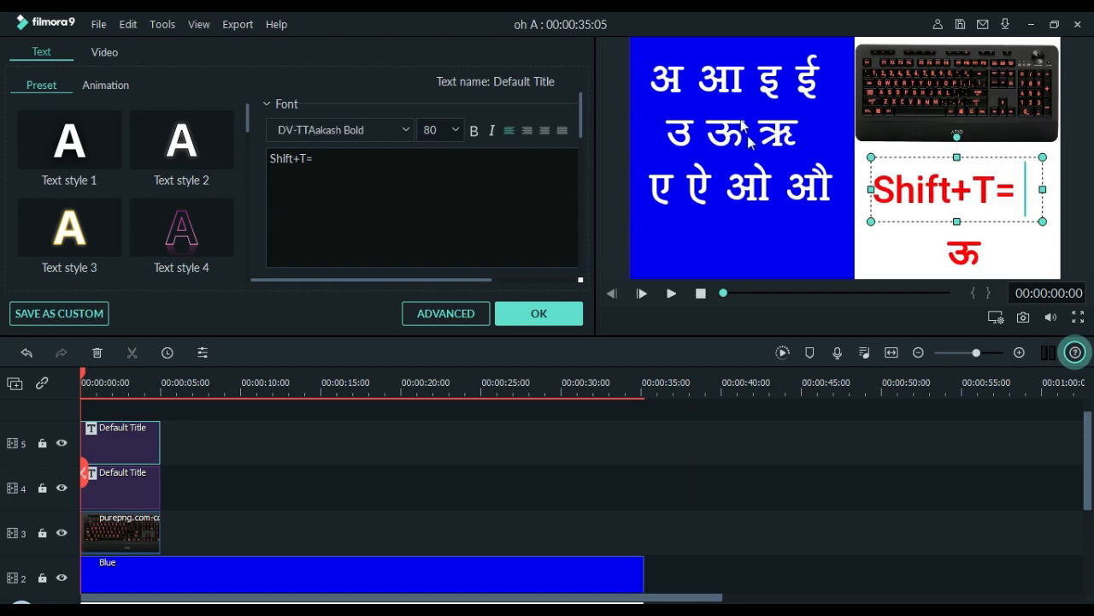
- Change the red caption to "Shift+ S = ऋ", with the vowel in DV-TTAakash Bold
{"action": "left_click", "coordinate": [981, 195]}
{"action": "key", "text": "BackSpace"}
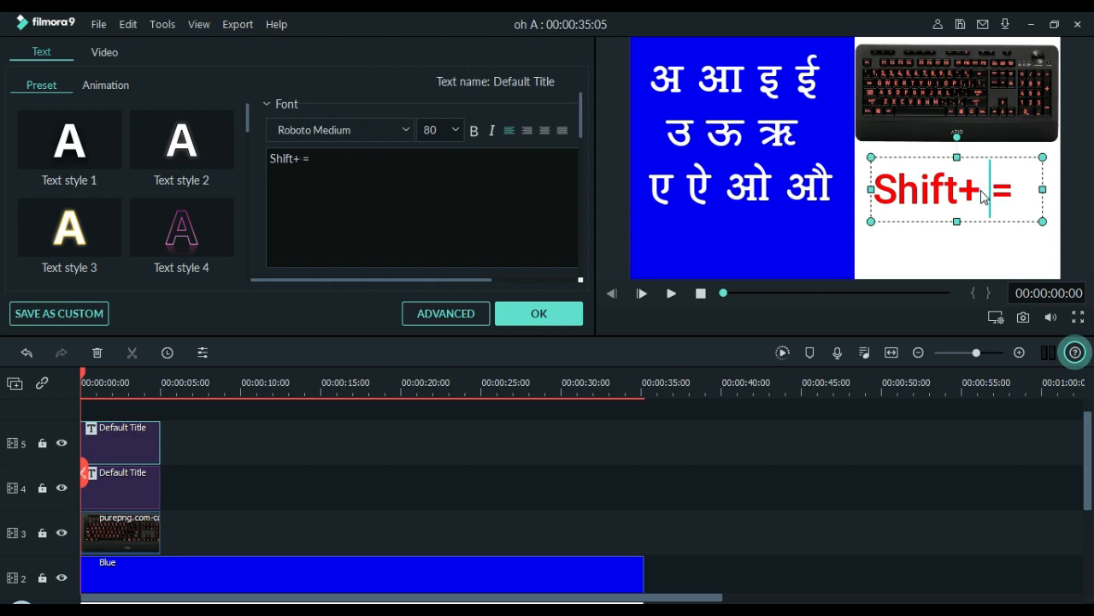
{"action": "type", "text": "+"}
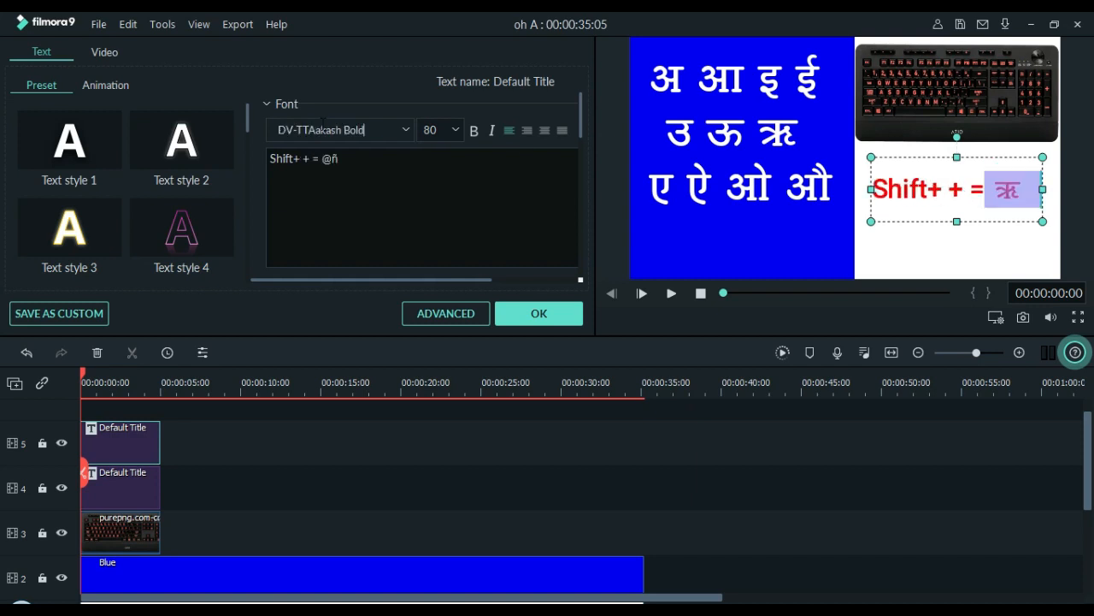
{"action": "left_click", "coordinate": [1006, 188]}
{"action": "left_click", "coordinate": [961, 198]}
{"action": "key", "text": "BackSpace"}
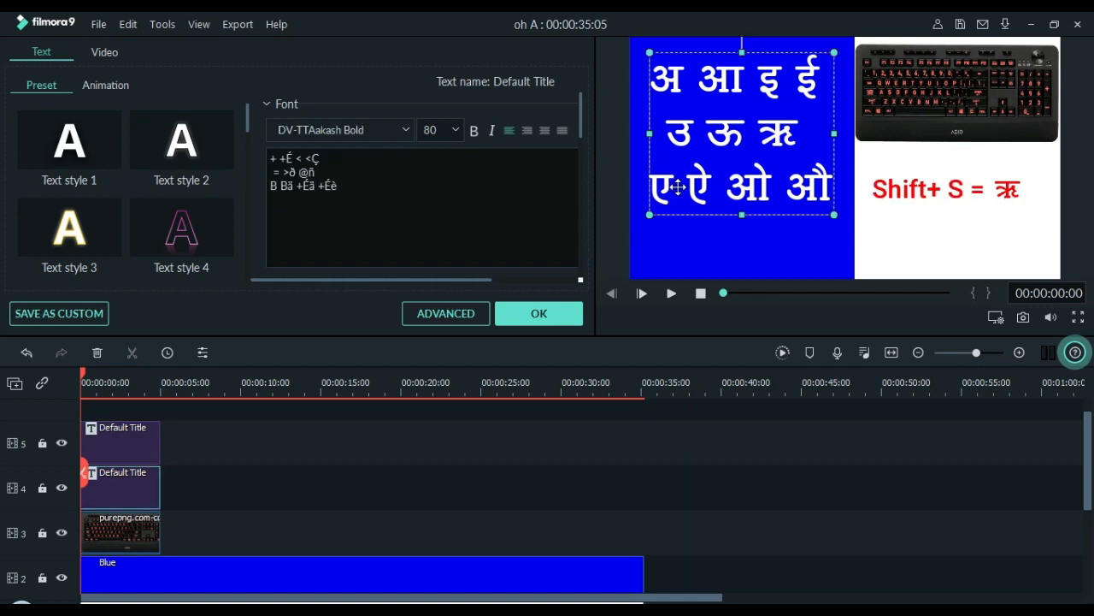
- Highlight ए in the white vowel title and change the red caption to "Shift+W", the key combination for ऐ
{"action": "double_click", "coordinate": [678, 187]}
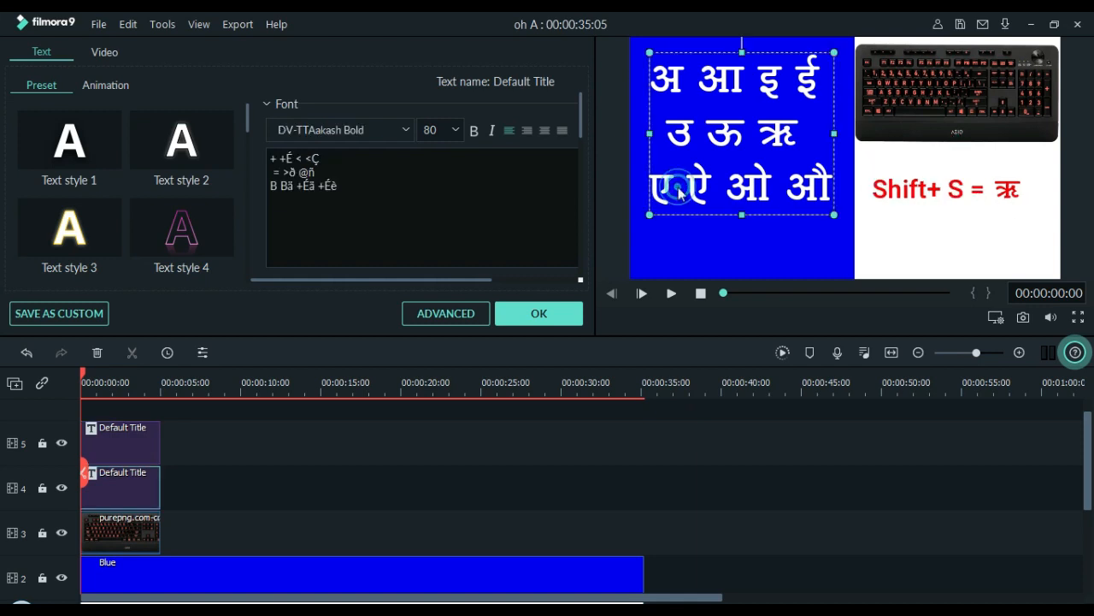
{"action": "left_click_drag", "start_coordinate": [673, 187], "coordinate": [650, 187]}
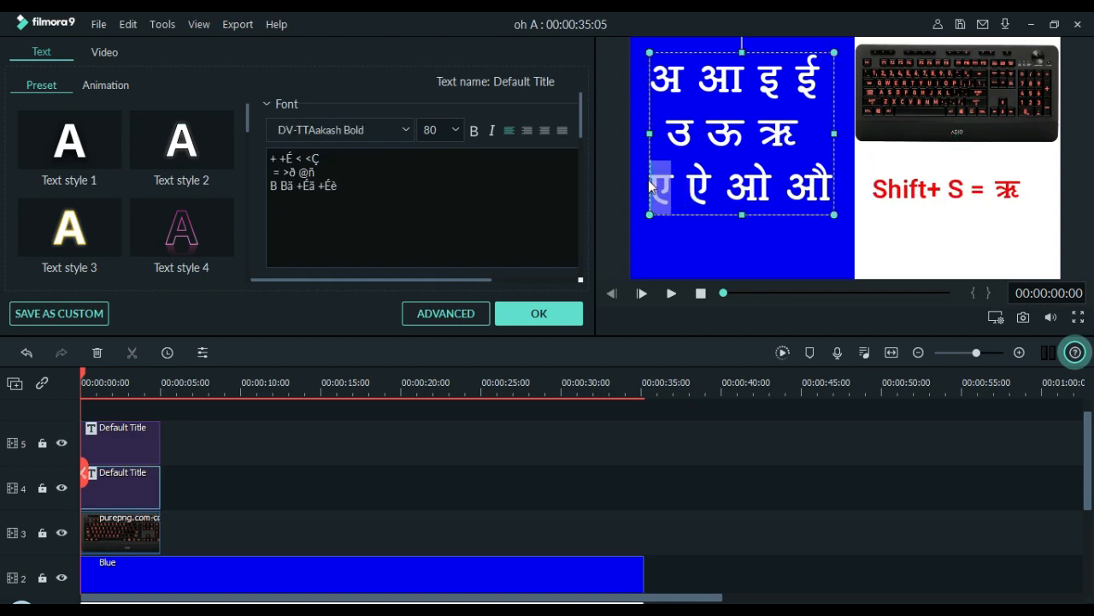
{"action": "left_click_drag", "start_coordinate": [1009, 188], "coordinate": [956, 188]}
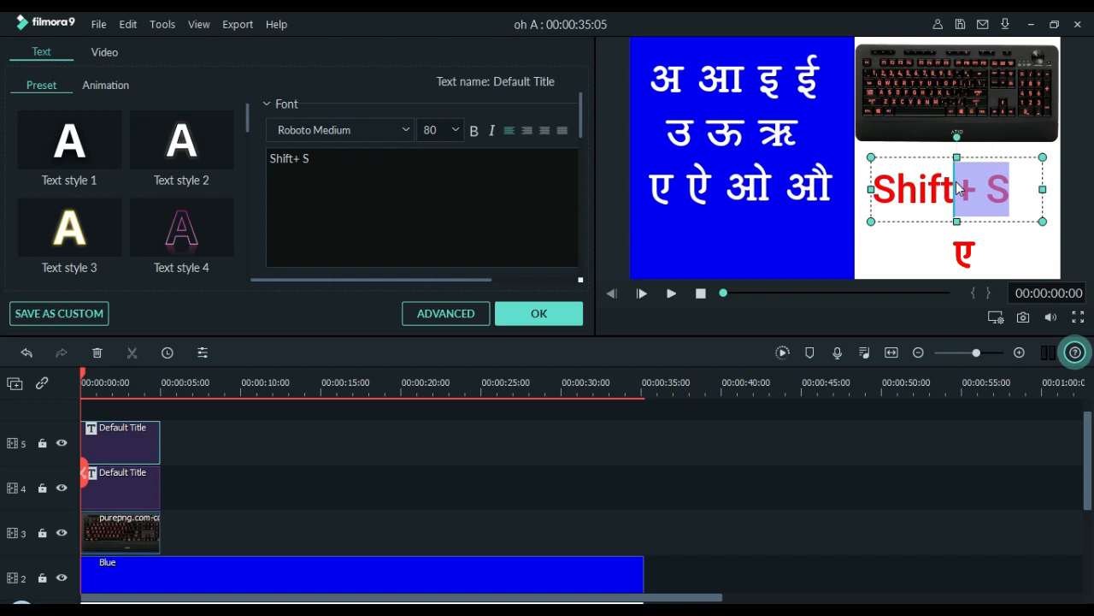
{"action": "key", "text": "BackSpace"}
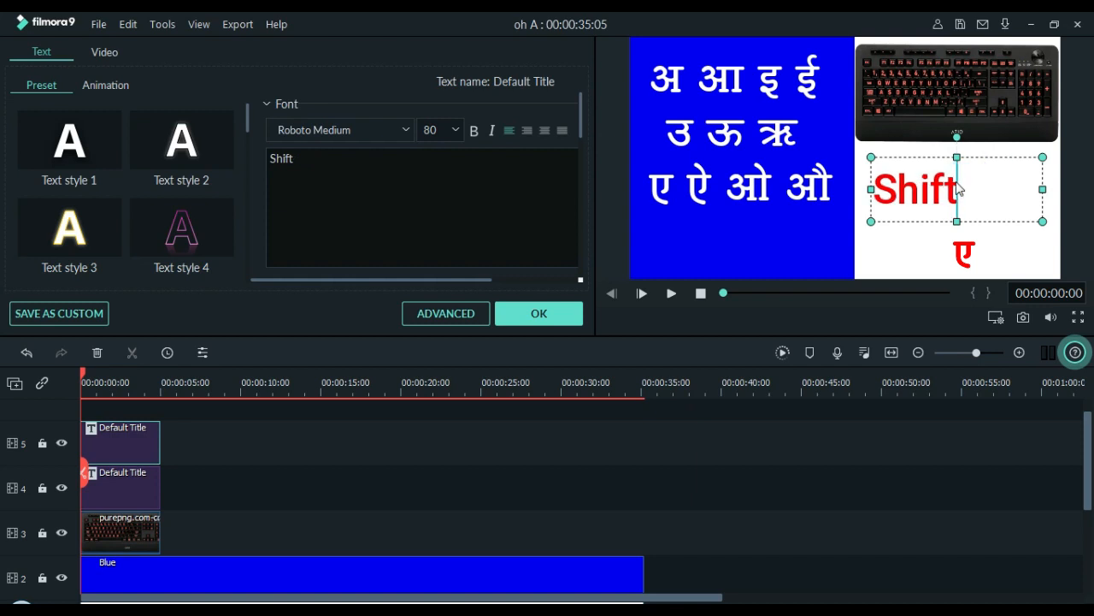
{"action": "type", "text": "+W"}
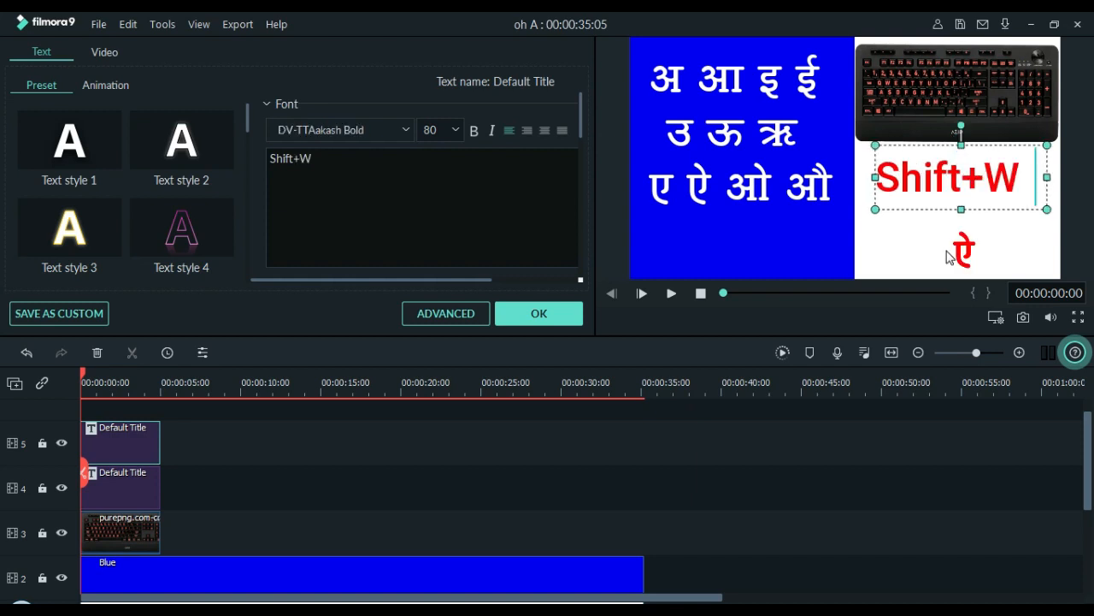
- Change the red caption to "Shift+A" for ओ, followed by "Shift+Q" for औ
{"action": "key", "text": "BackSpace"}
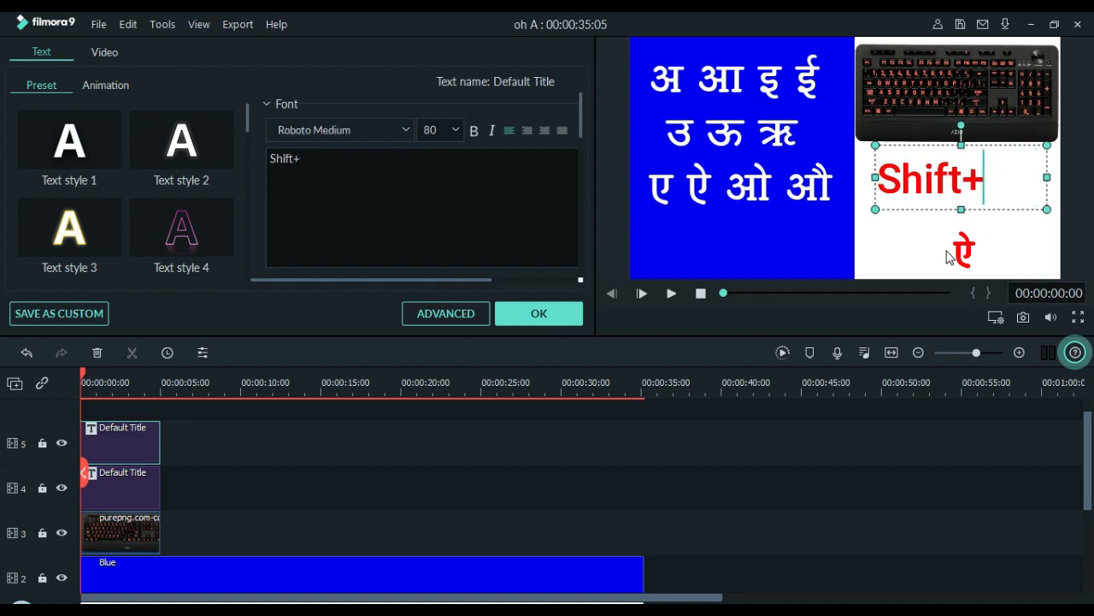
{"action": "type", "text": "A"}
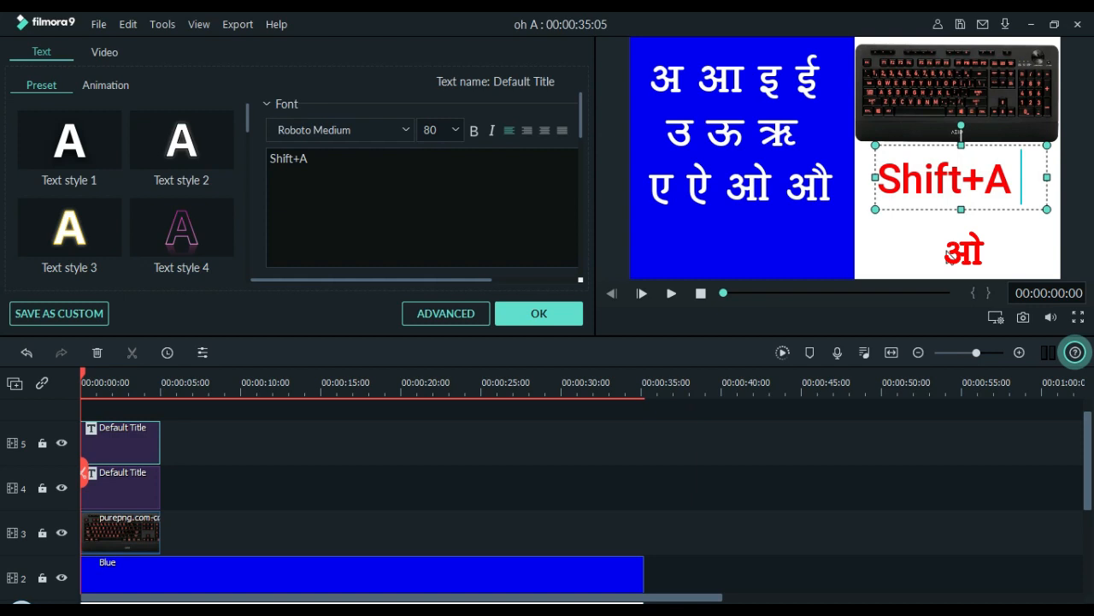
{"action": "key", "text": "BackSpace"}
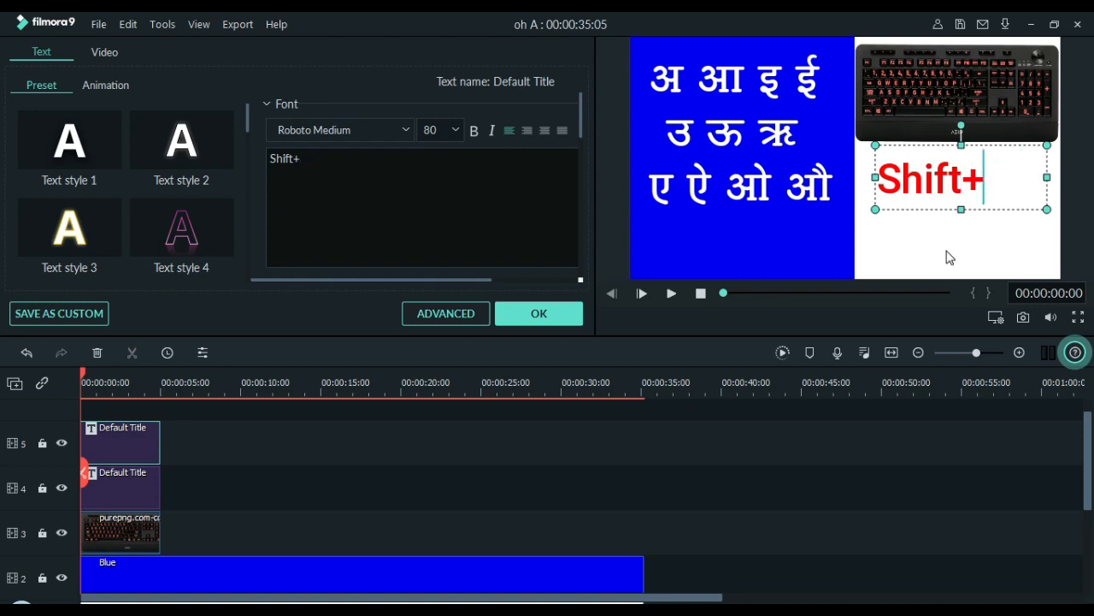
{"action": "type", "text": "Q"}
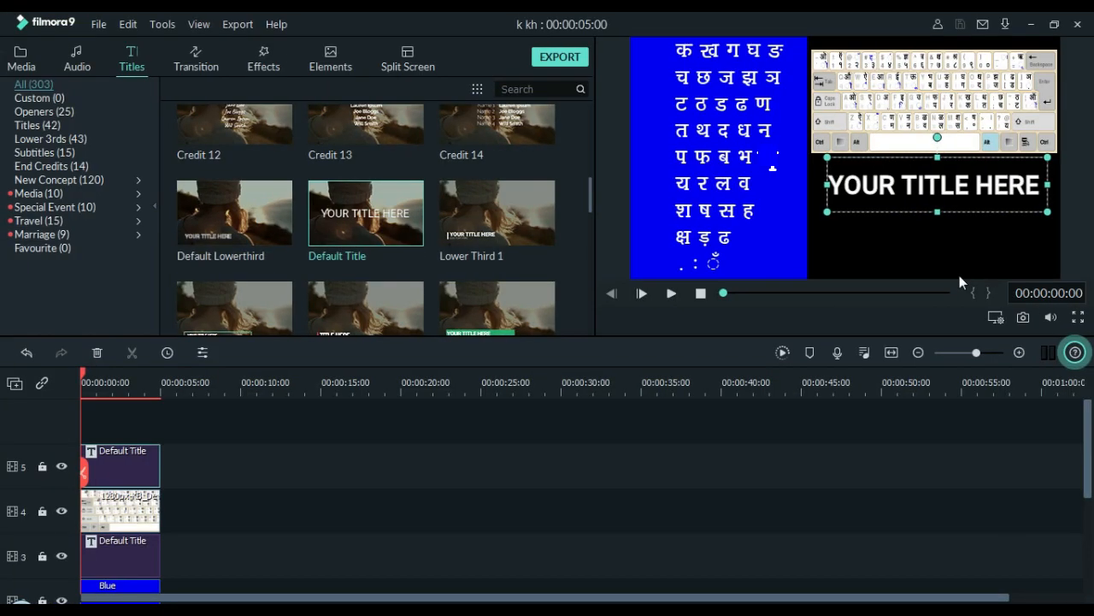
- Replace the placeholder title under the keyboard picture with "k =", the key for क
{"action": "double_click", "coordinate": [936, 198]}
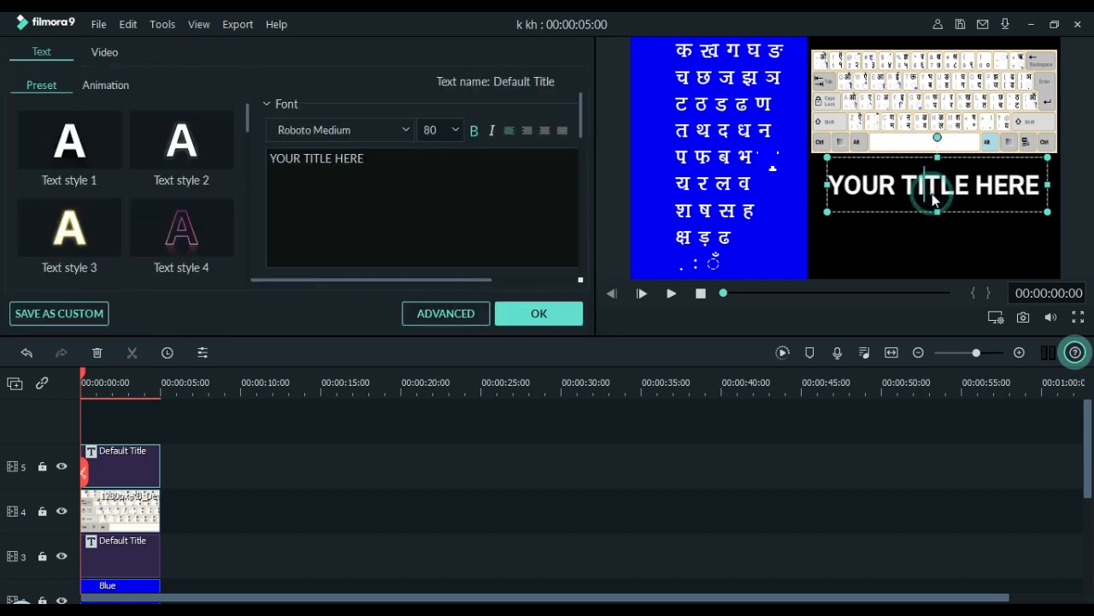
{"action": "double_click", "coordinate": [933, 198]}
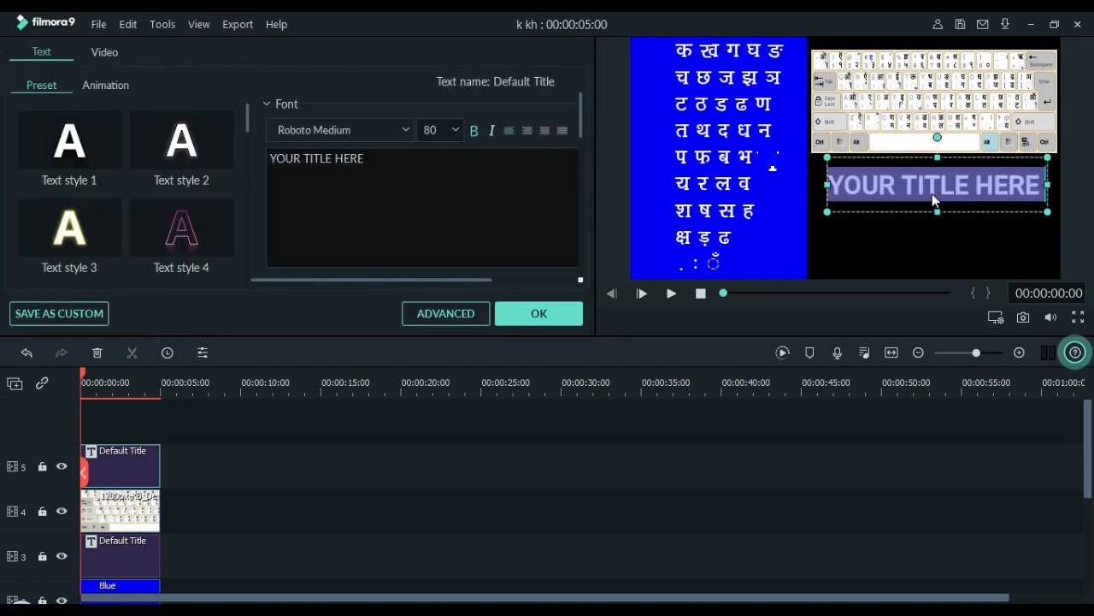
{"action": "type", "text": "k"}
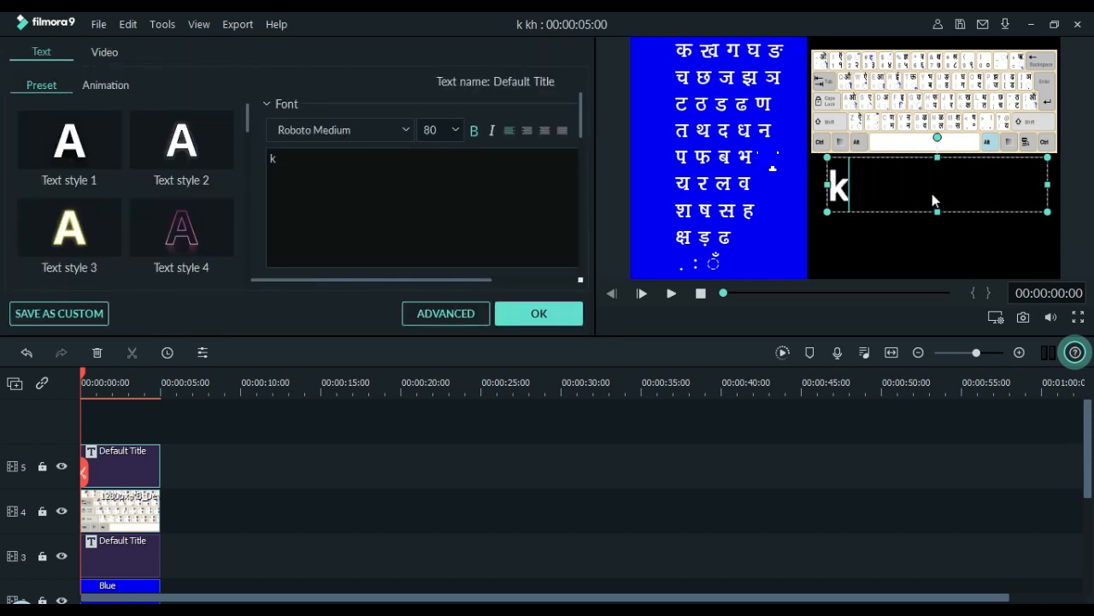
{"action": "type", "text": "+"}
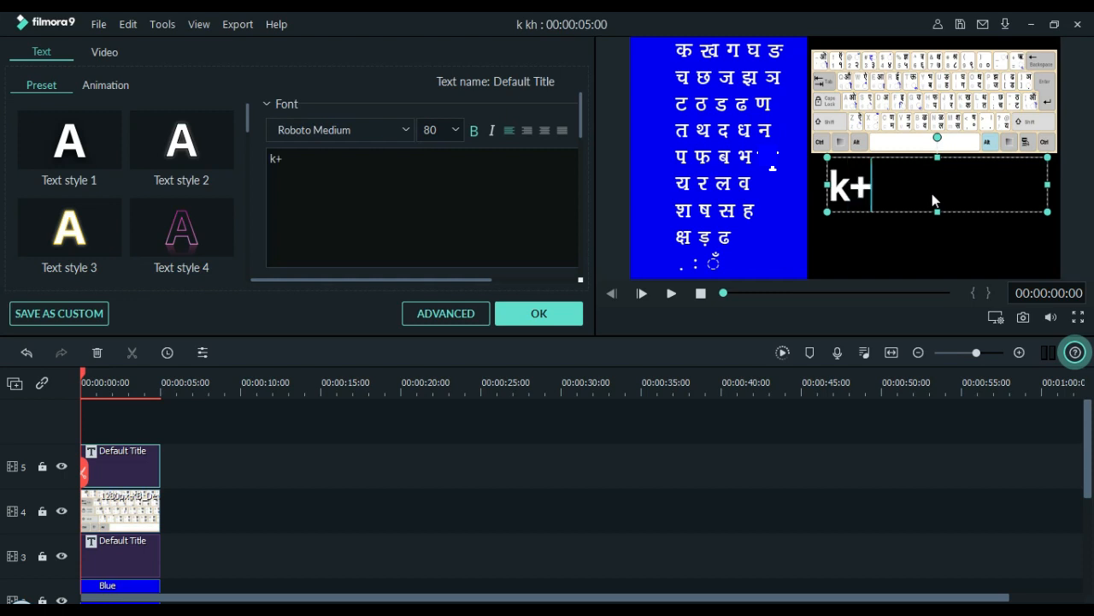
{"action": "key", "text": "BackSpace"}
{"action": "type", "text": "="}
{"action": "key", "text": "BackSpace"}
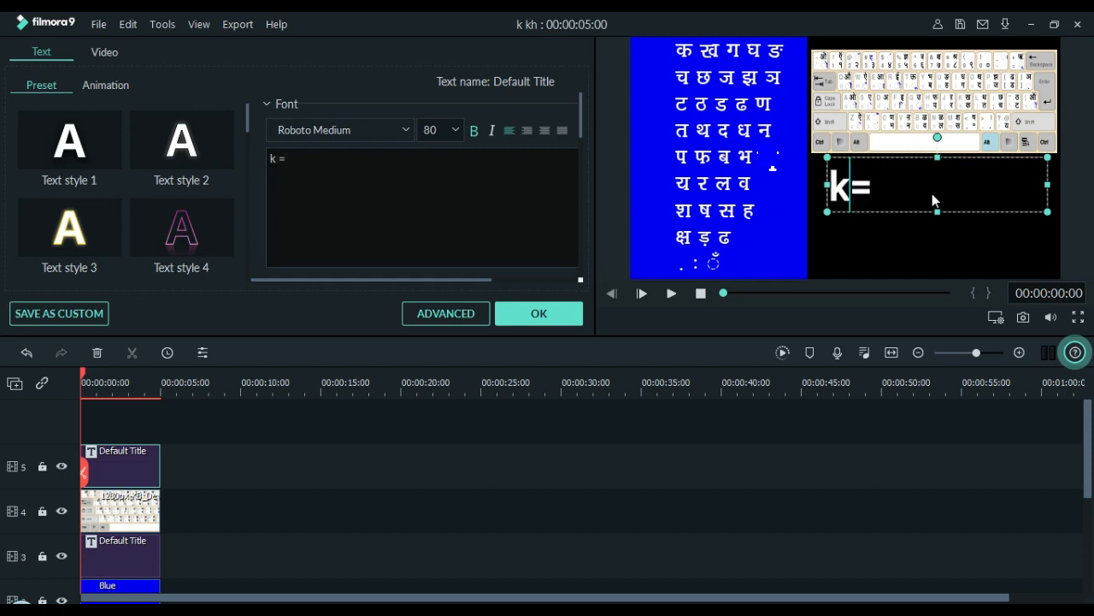
{"action": "type", "text": "="}
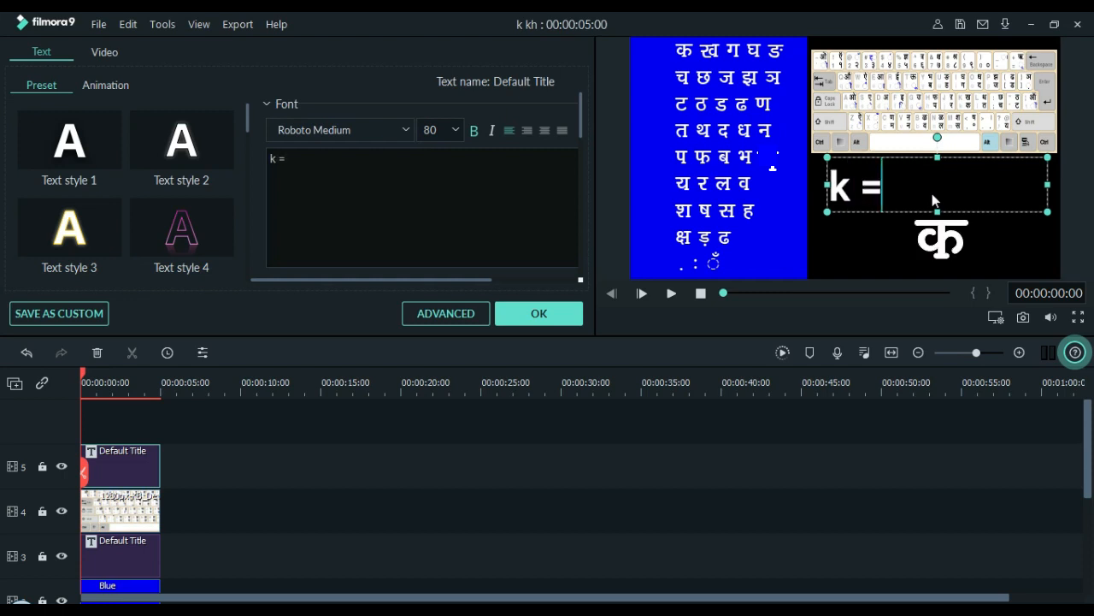
{"action": "left_click", "coordinate": [1050, 188]}
{"action": "left_click", "coordinate": [977, 184]}
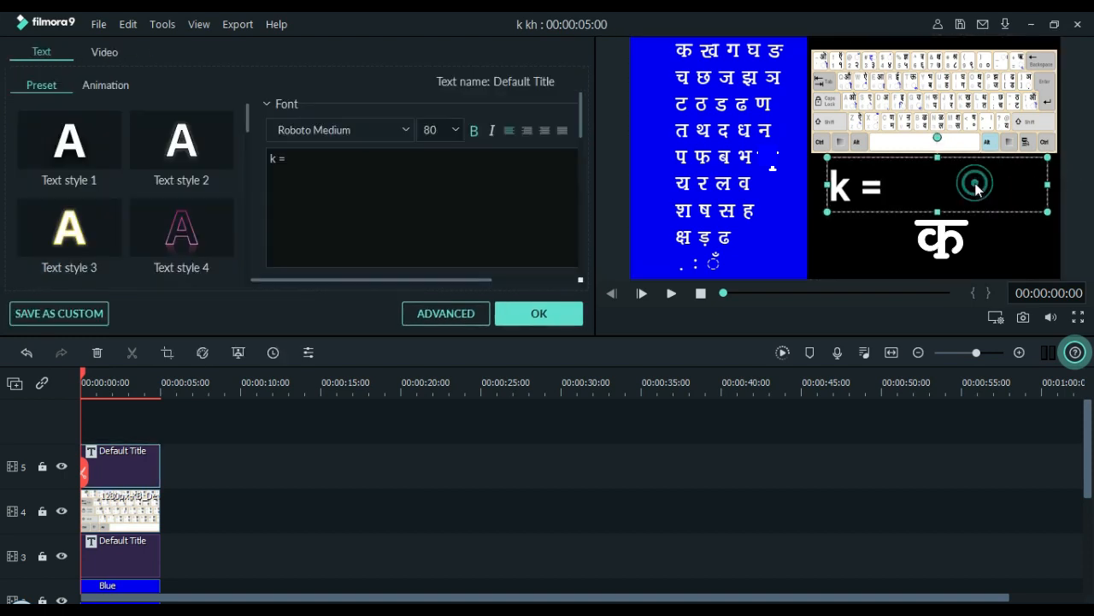
- Replace the title text under the keyboard picture with "Sh+K", the key combination for ख
{"action": "double_click", "coordinate": [871, 194]}
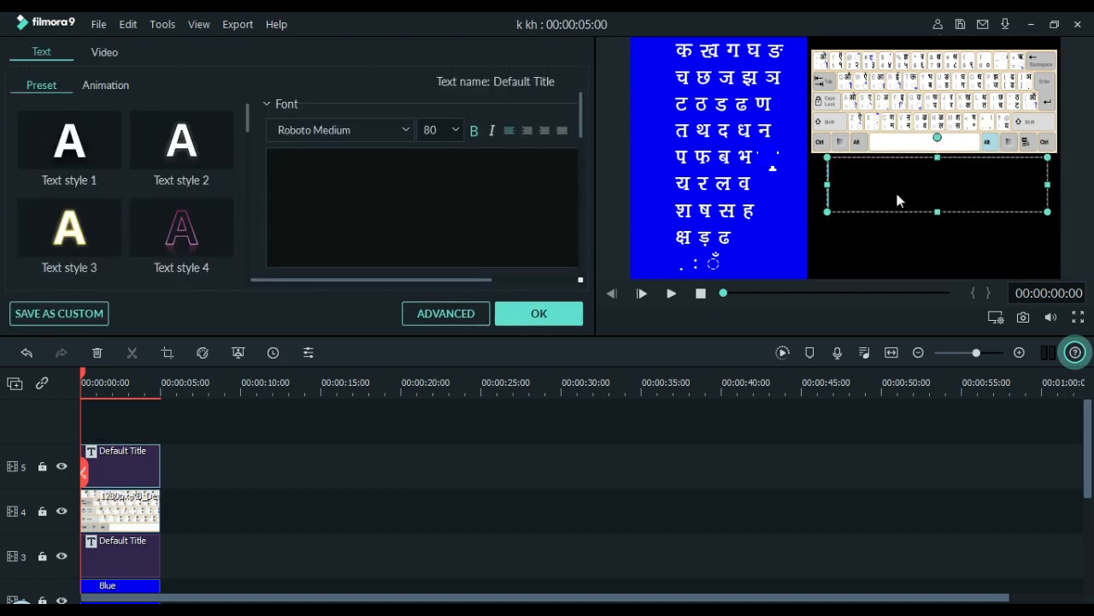
{"action": "type", "text": "Sh+"}
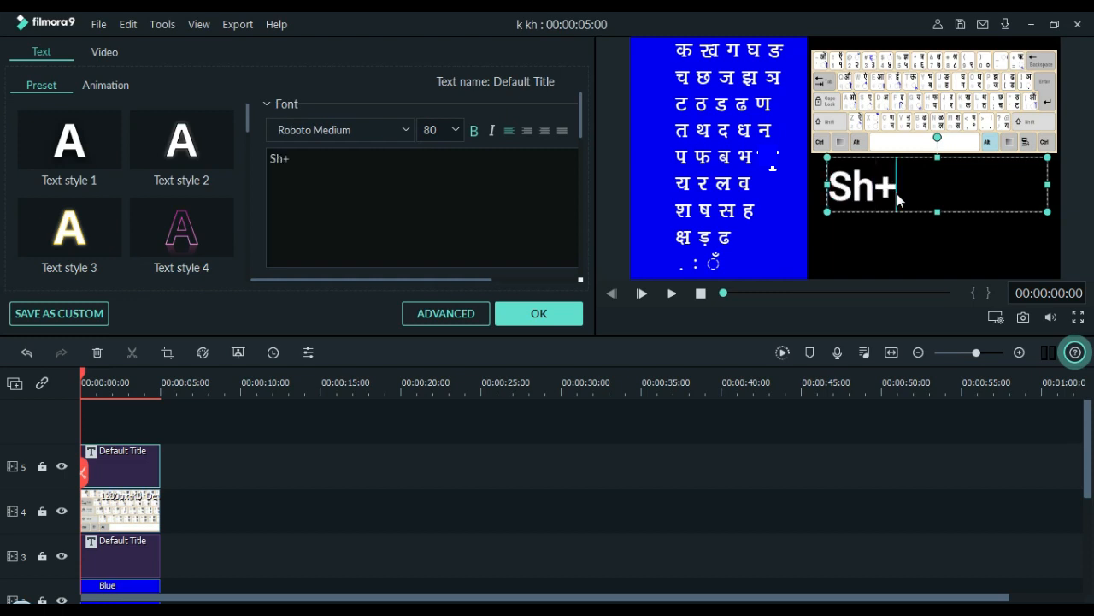
{"action": "type", "text": "K"}
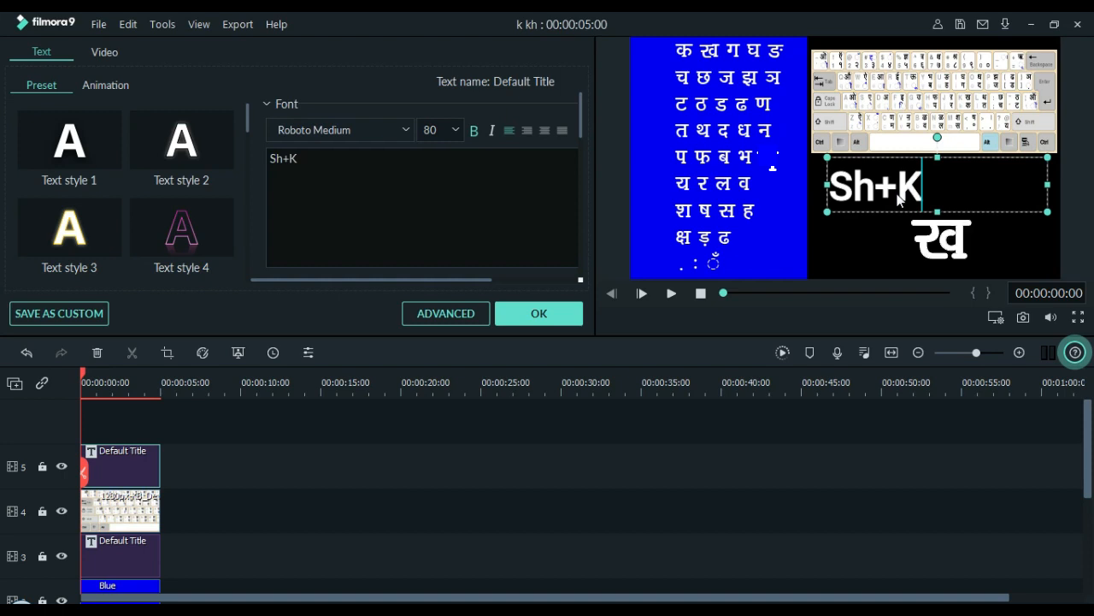
- Replace the title text under the keyboard picture with "i", the key for ग
{"action": "key", "text": "BackSpace"}
{"action": "key", "text": "BackSpace"}
{"action": "key", "text": "BackSpace"}
{"action": "key", "text": "BackSpace"}
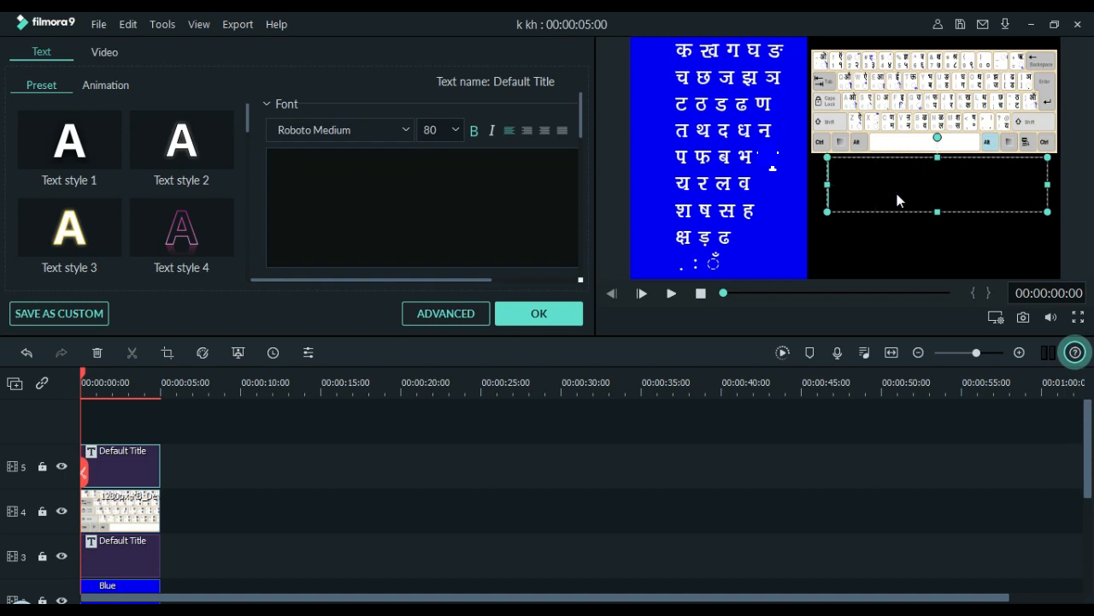
{"action": "type", "text": "i"}
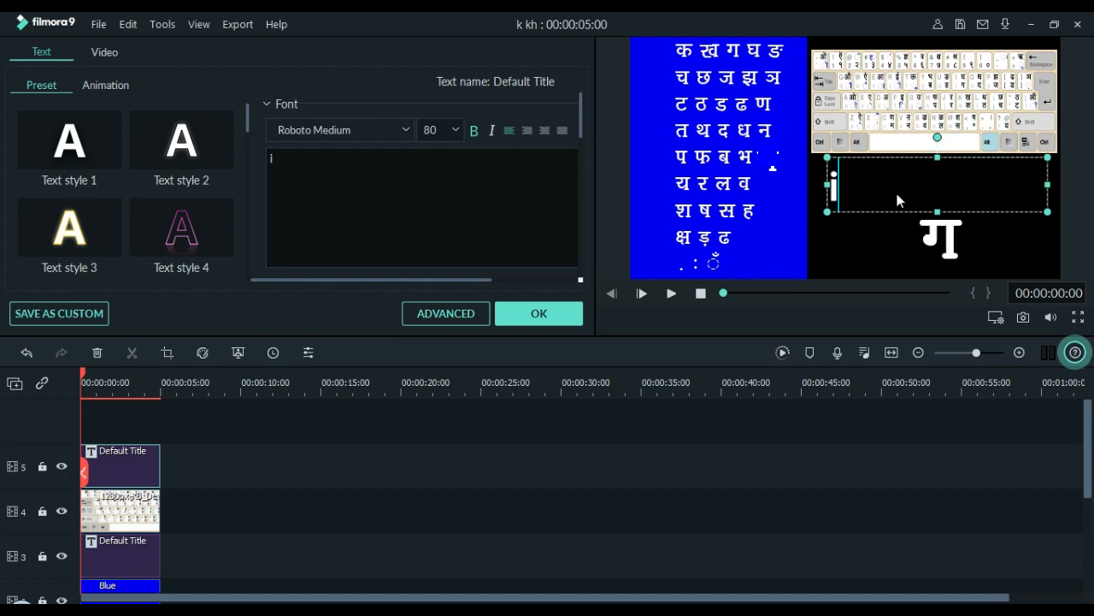
- Change the title text under the keyboard picture to "Sh+I", followed by "Sh+U" for ङ
{"action": "key", "text": "BackSpace"}
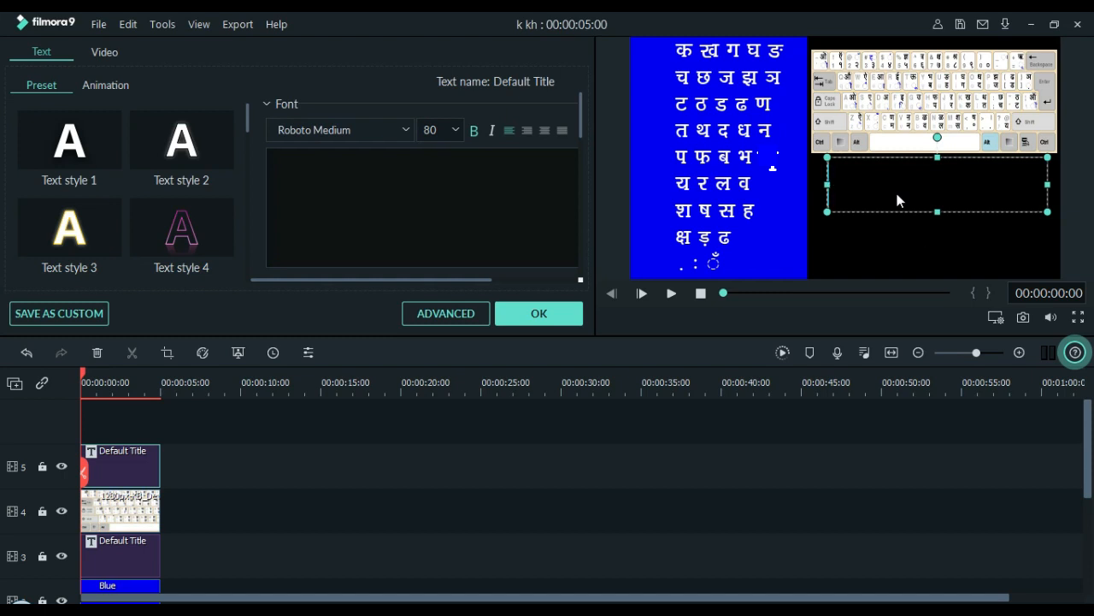
{"action": "type", "text": "Sh+"}
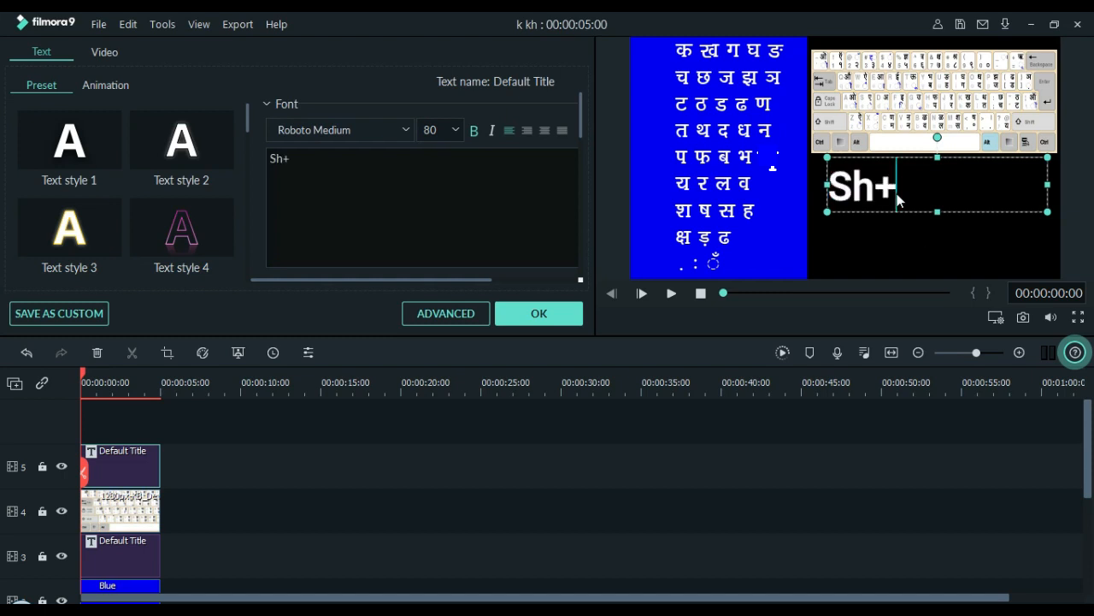
{"action": "type", "text": "I"}
{"action": "key", "text": "BackSpace"}
{"action": "type", "text": "U"}
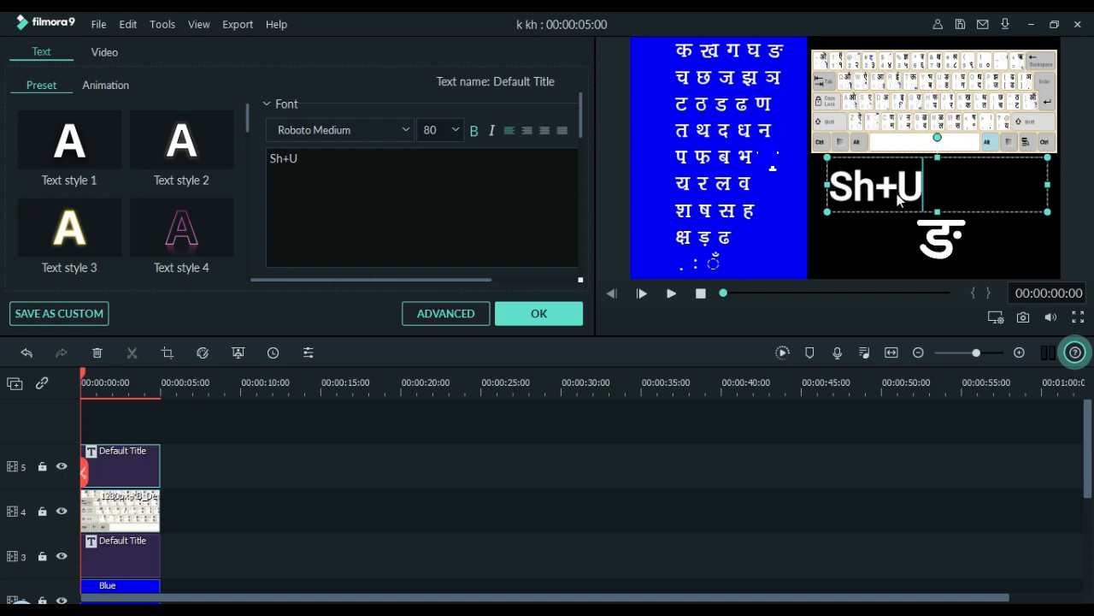
- Change the title text to "Sh+:", clear it, and enter "Sh+:" again as the key combination for छ
{"action": "key", "text": "BackSpace"}
{"action": "type", "text": ":"}
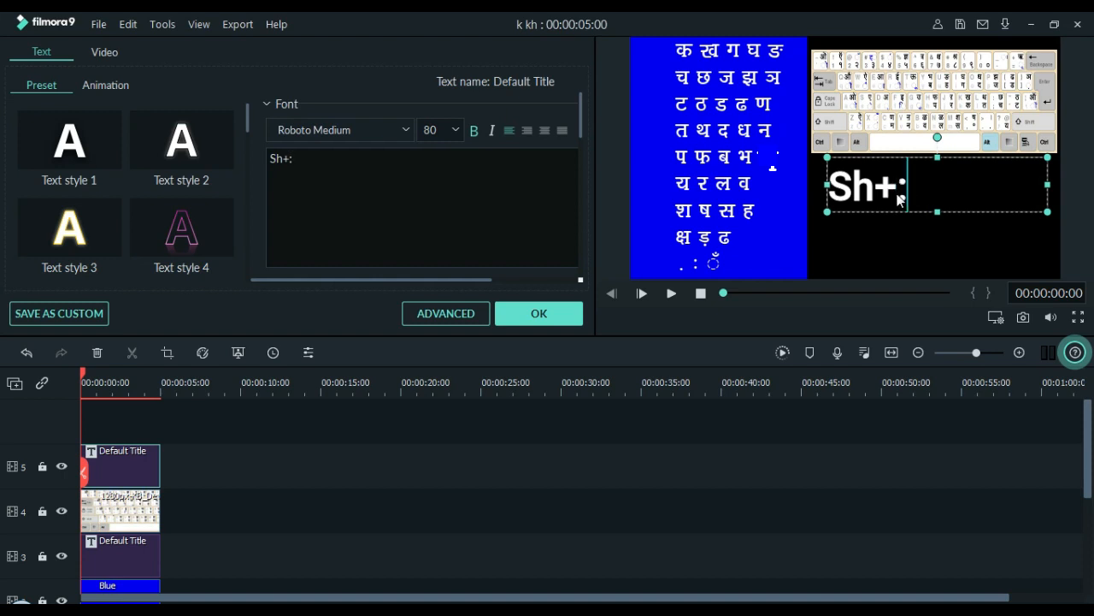
{"action": "key", "text": "BackSpace"}
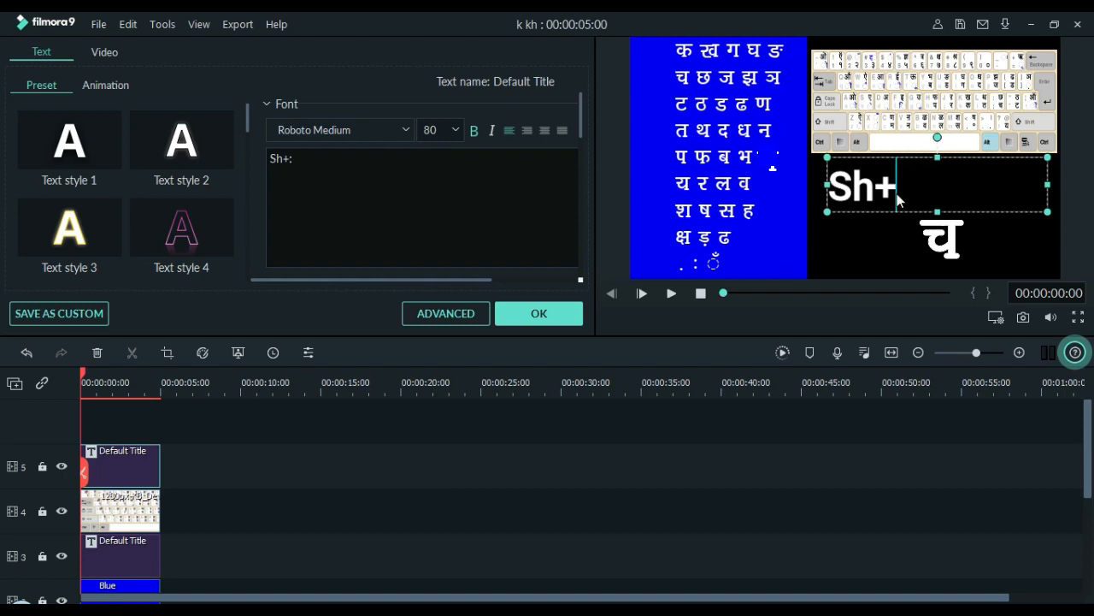
{"action": "key", "text": "BackSpace"}
{"action": "key", "text": "BackSpace"}
{"action": "key", "text": "BackSpace"}
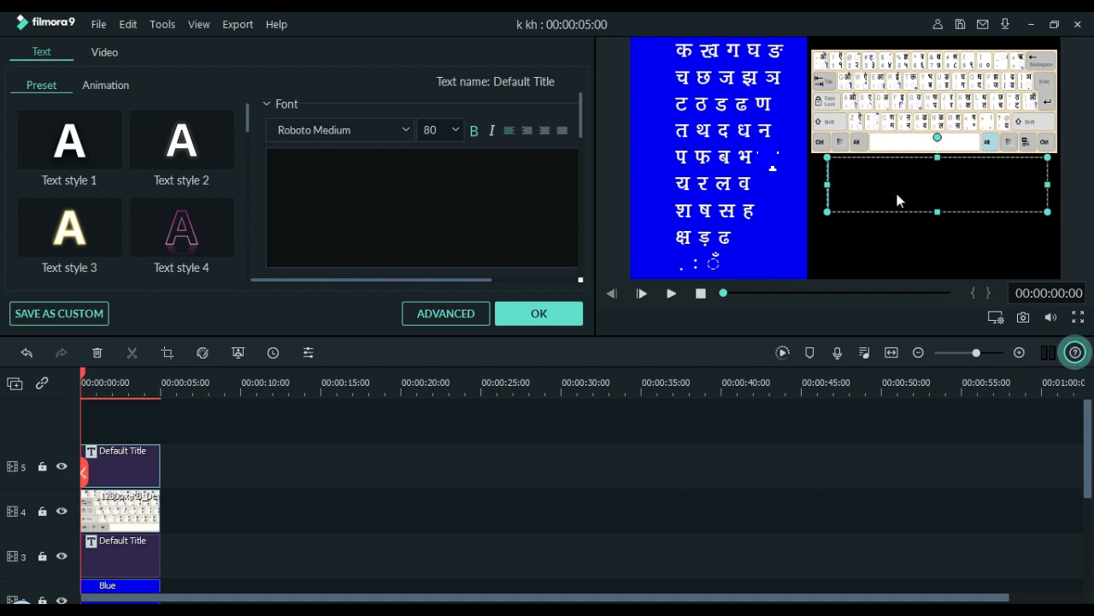
{"action": "type", "text": "Sh+"}
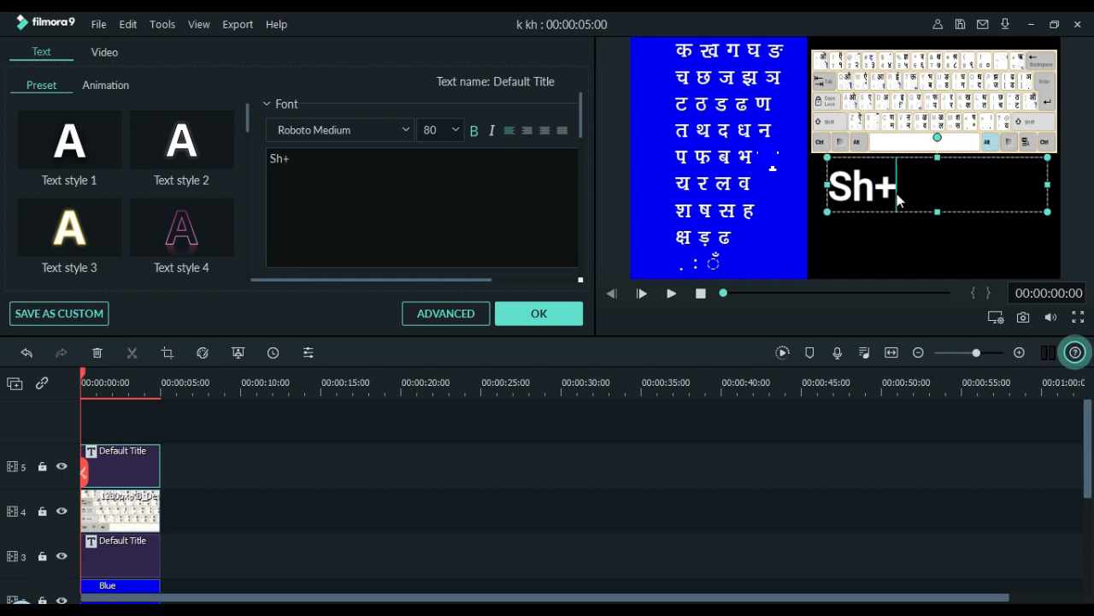
{"action": "type", "text": ":"}
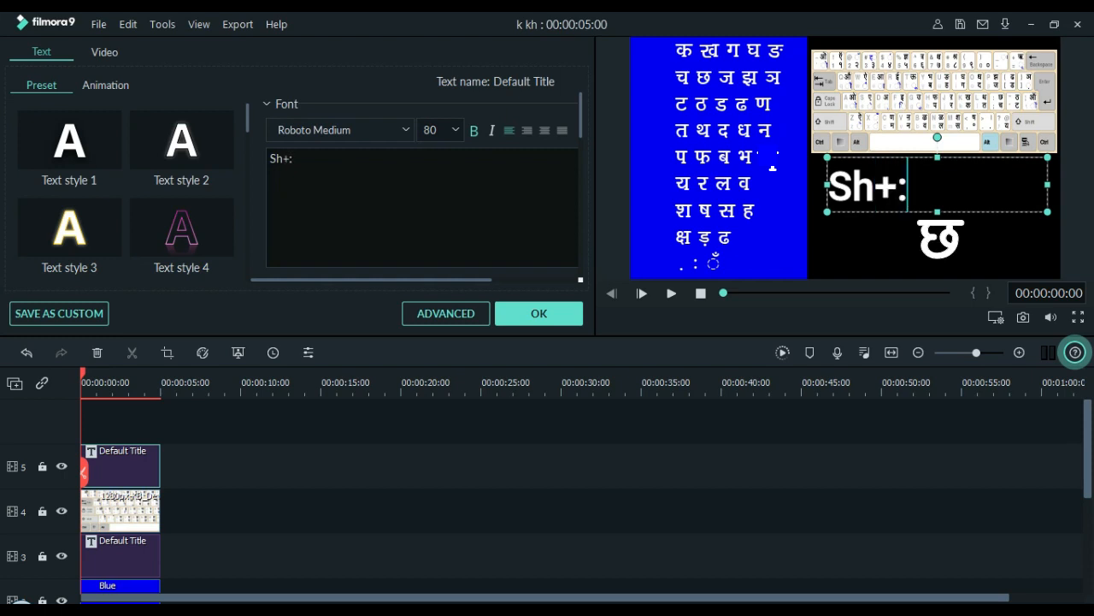
- Replace the title text under the keyboard picture with "p", the key for ज
{"action": "key", "text": "BackSpace"}
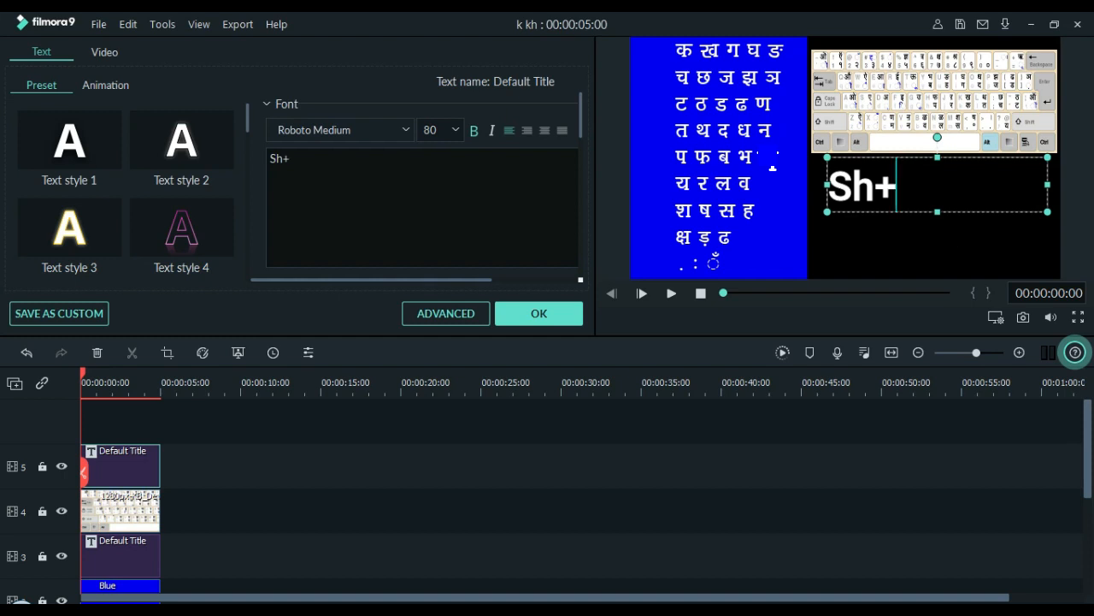
{"action": "key", "text": "BackSpace"}
{"action": "key", "text": "BackSpace"}
{"action": "key", "text": "BackSpace"}
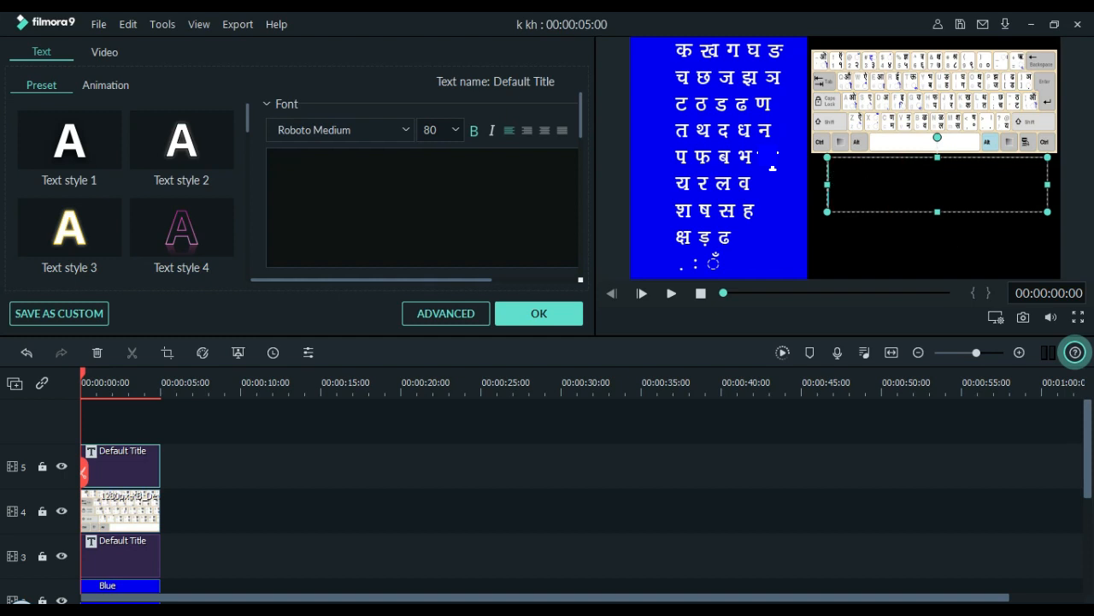
{"action": "type", "text": "p"}
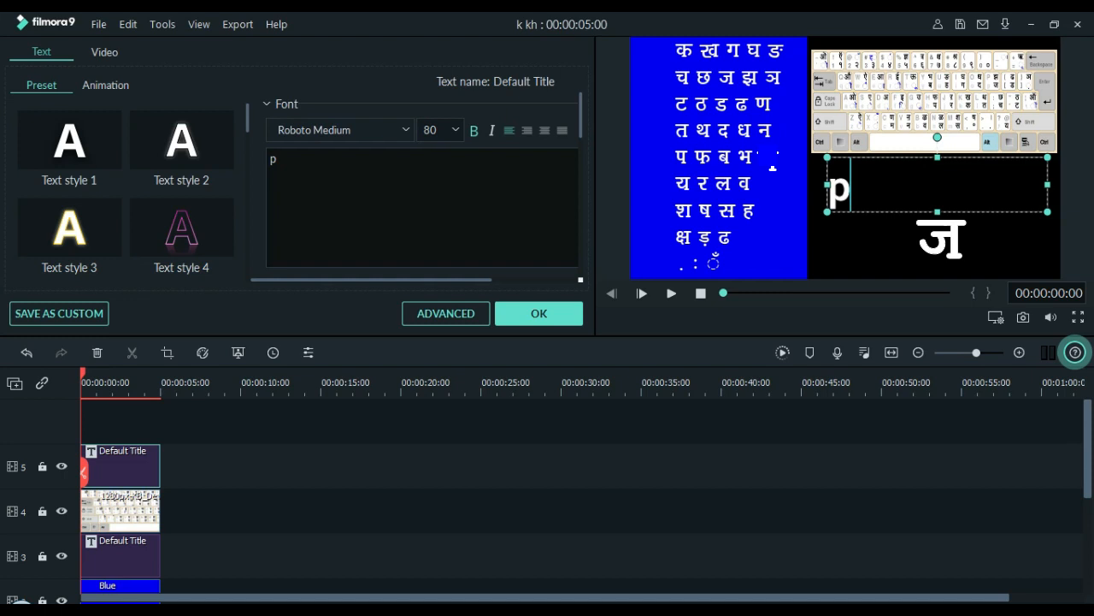
- Replace the title text under the keyboard picture with "Sh+P", the key combination for झ
{"action": "key", "text": "BackSpace"}
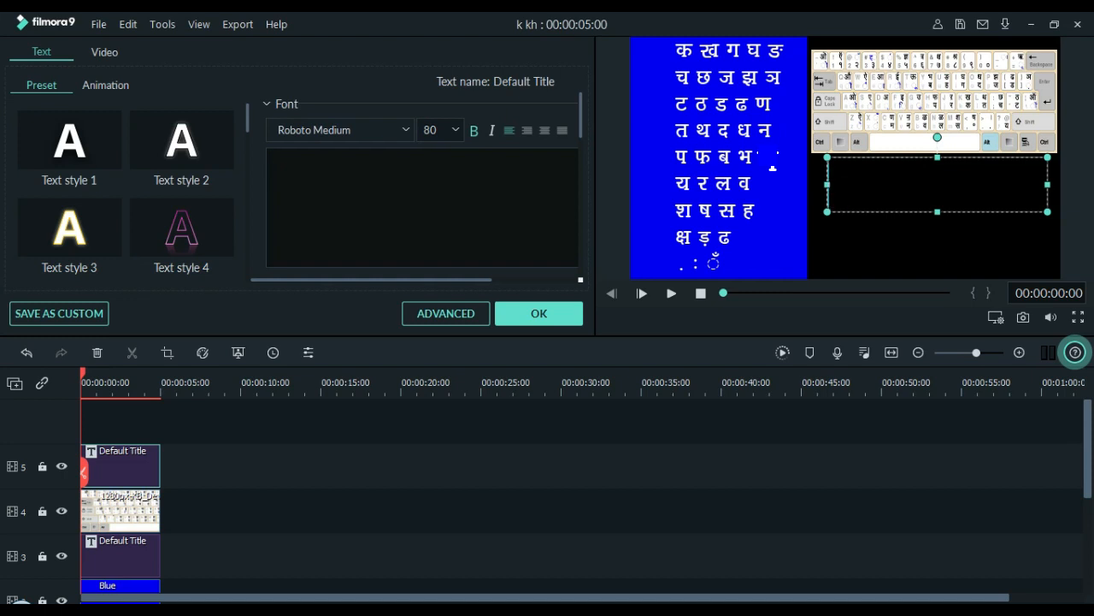
{"action": "type", "text": "Sh+"}
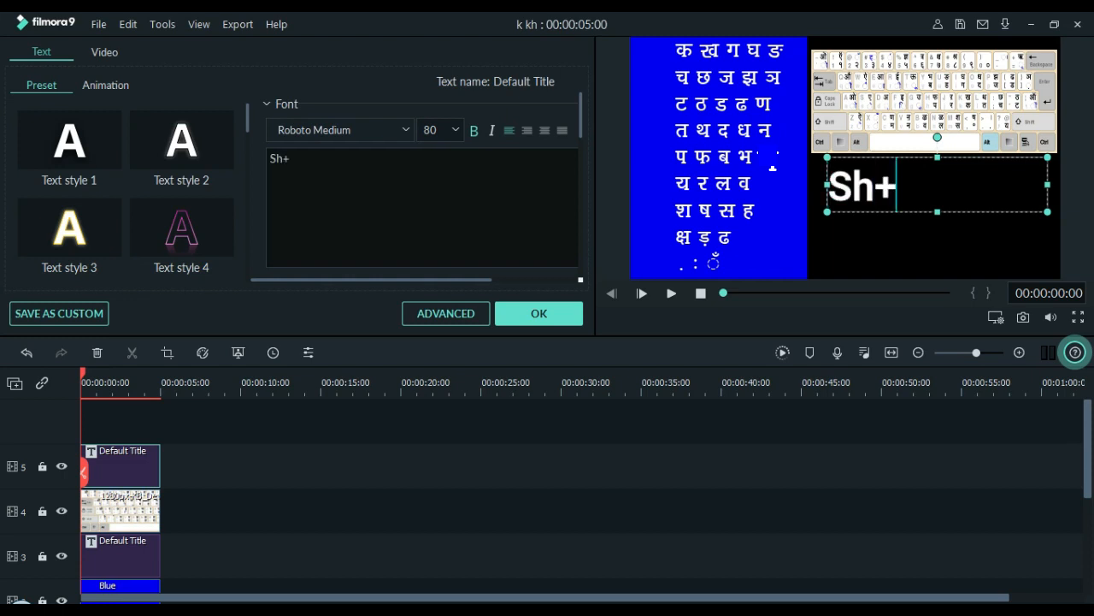
{"action": "type", "text": "P"}
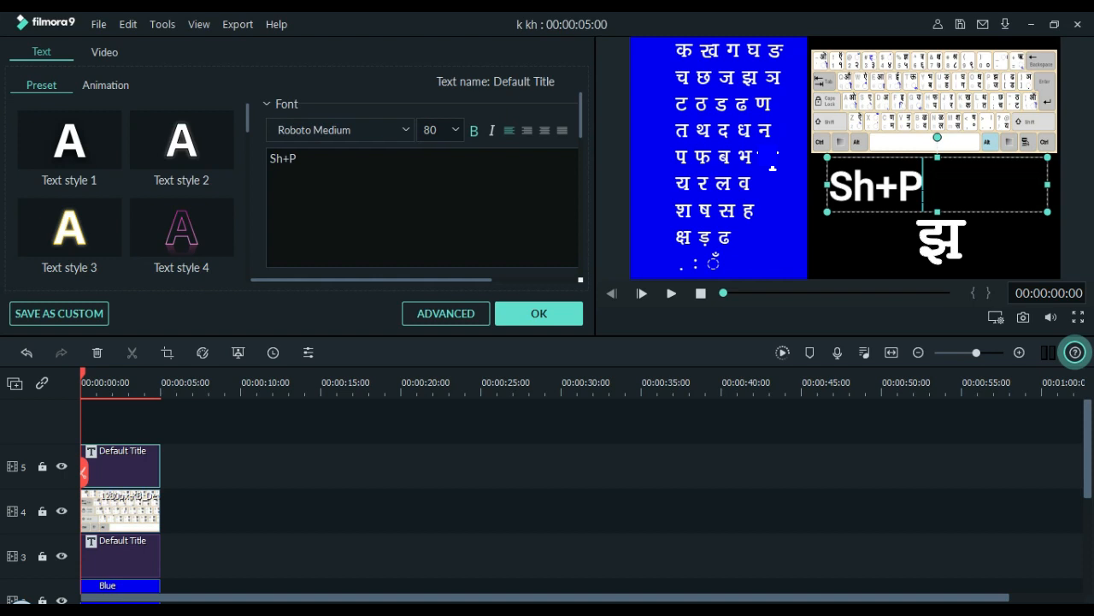
- Change the title text under the keyboard picture to "Sh+}", the key combination for ञ
{"action": "key", "text": "BackSpace"}
{"action": "key", "text": "BackSpace"}
{"action": "key", "text": "BackSpace"}
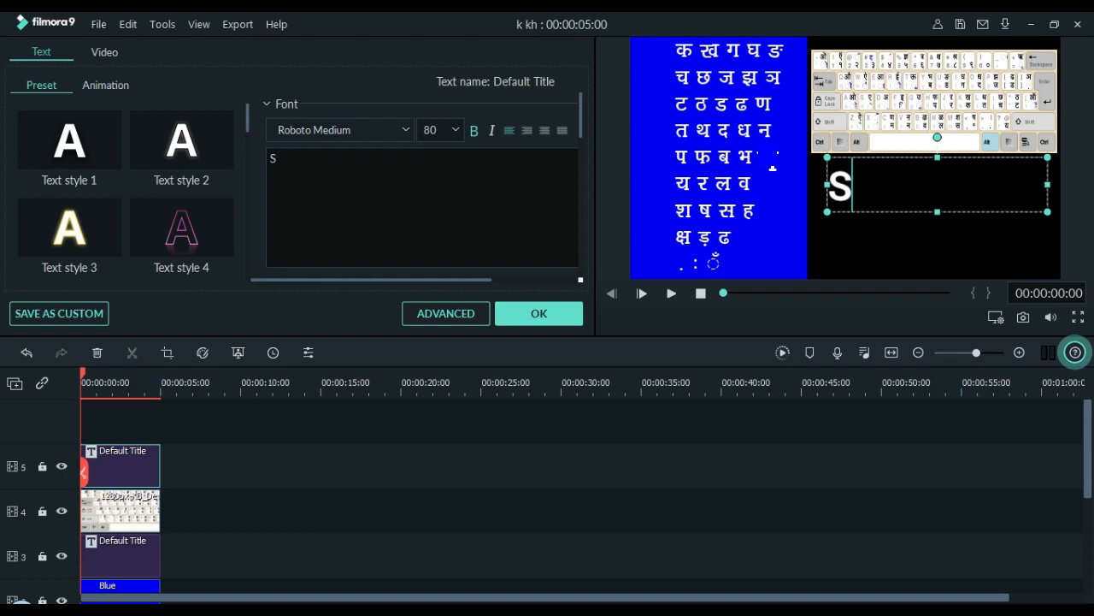
{"action": "type", "text": "h+}"}
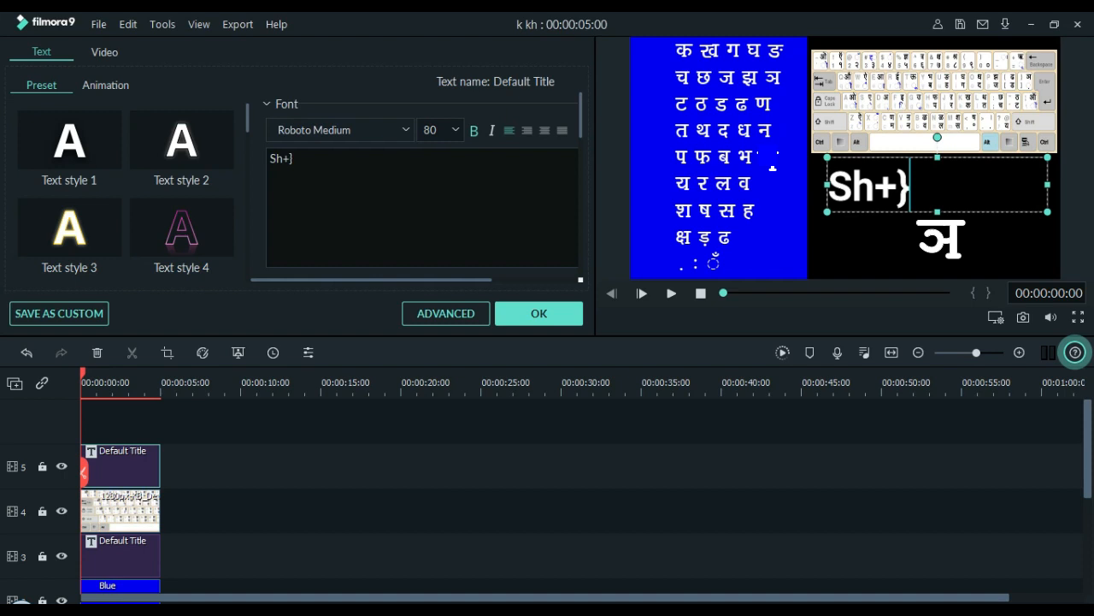
- Replace the title text with "'" for ट, followed by "Sh+"" for ठ
{"action": "key", "text": "BackSpace"}
{"action": "key", "text": "BackSpace"}
{"action": "key", "text": "BackSpace"}
{"action": "key", "text": "BackSpace"}
{"action": "type", "text": "'"}
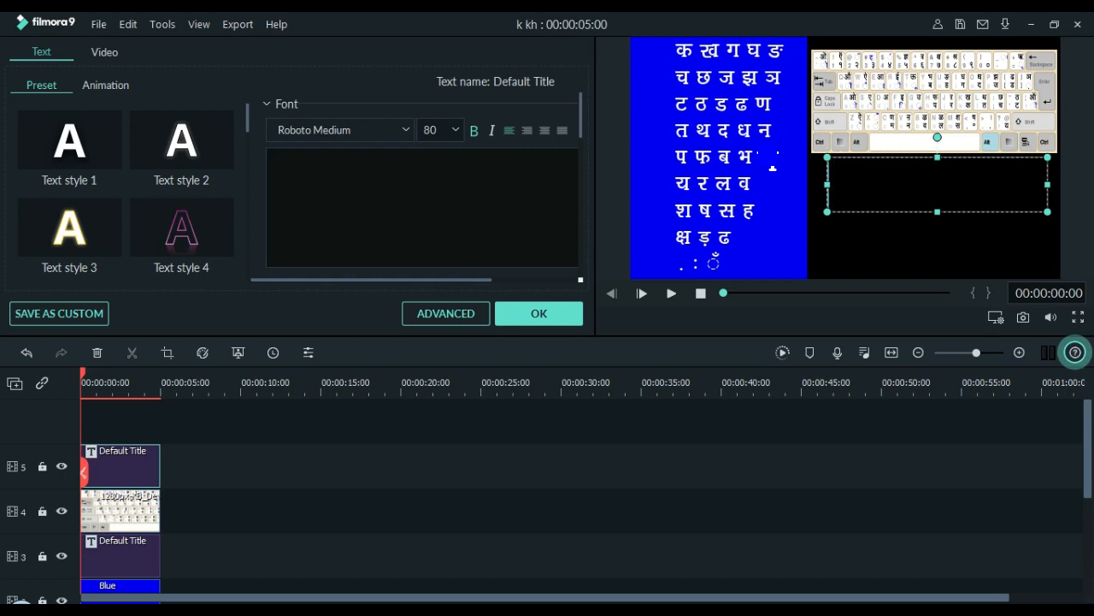
{"action": "type", "text": "Sh"}
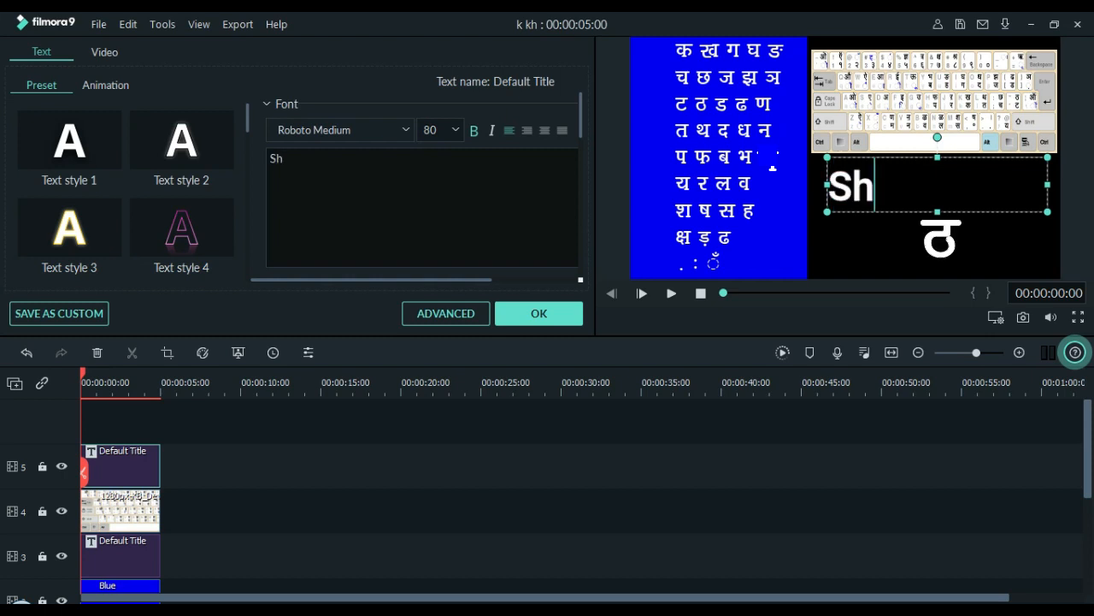
{"action": "type", "text": "+\""}
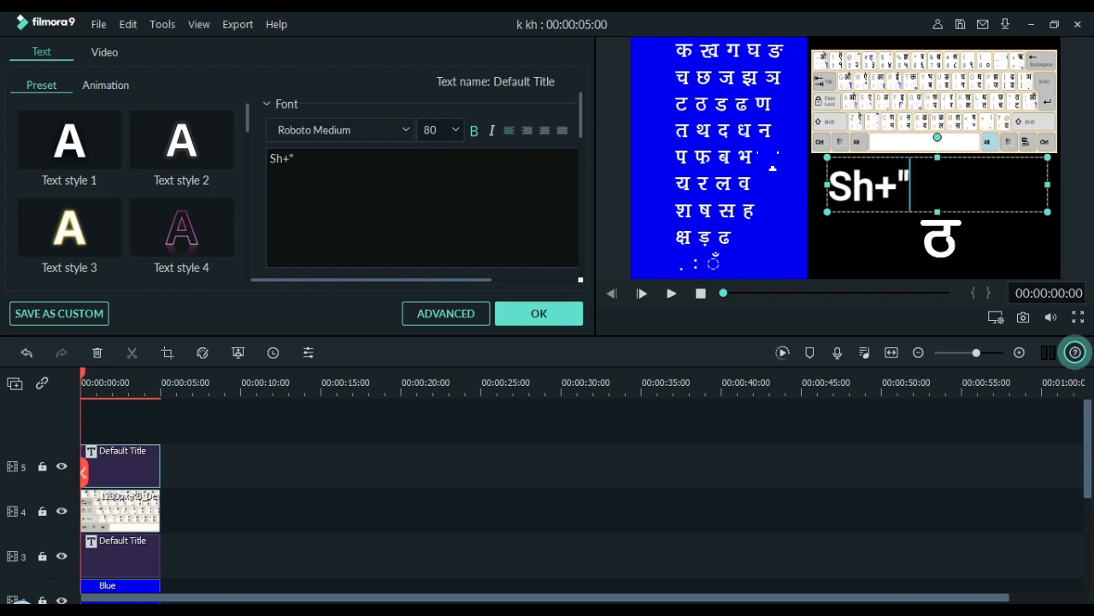
- Replace the title text under the keyboard picture with "[", the key for ड
{"action": "key", "text": "BackSpace"}
{"action": "key", "text": "BackSpace"}
{"action": "key", "text": "BackSpace"}
{"action": "key", "text": "BackSpace"}
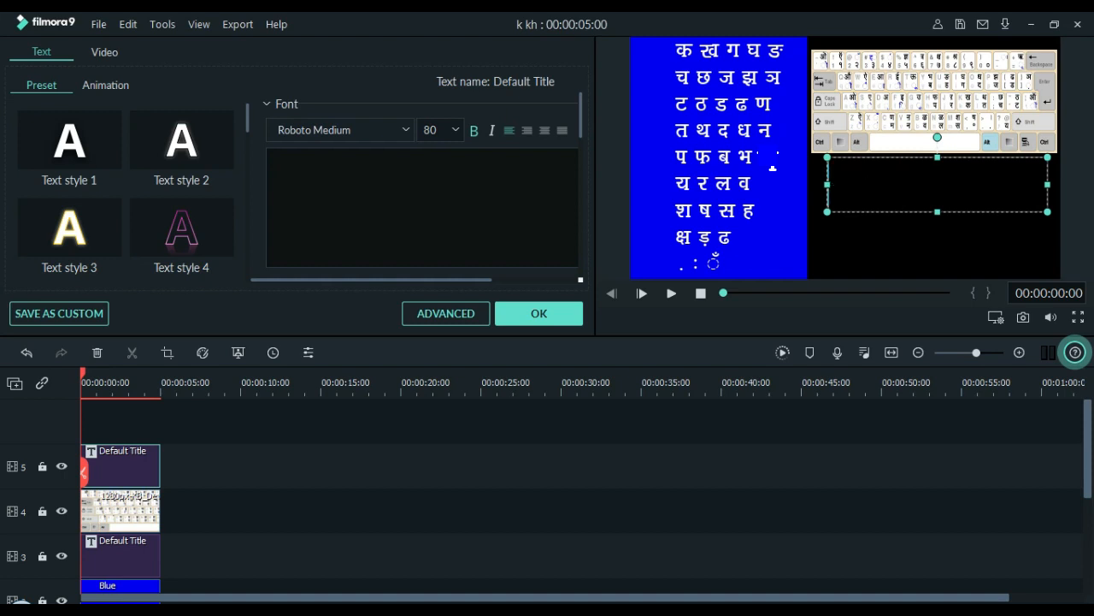
{"action": "type", "text": "["}
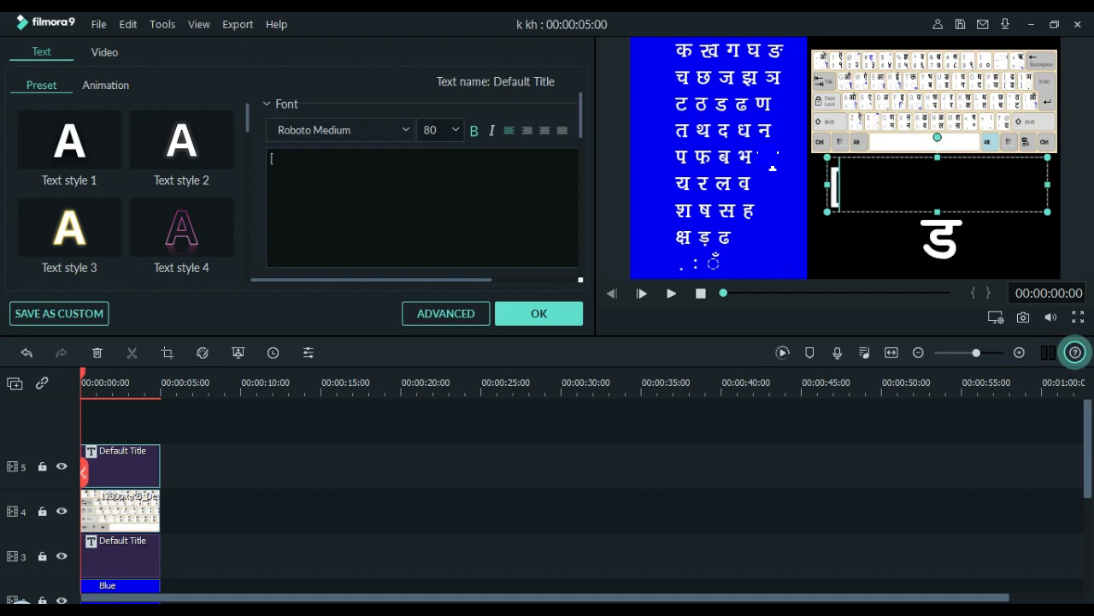
- Replace the title text under the keyboard picture with "Sh+{", the key combination for ढ
{"action": "key", "text": "BackSpace"}
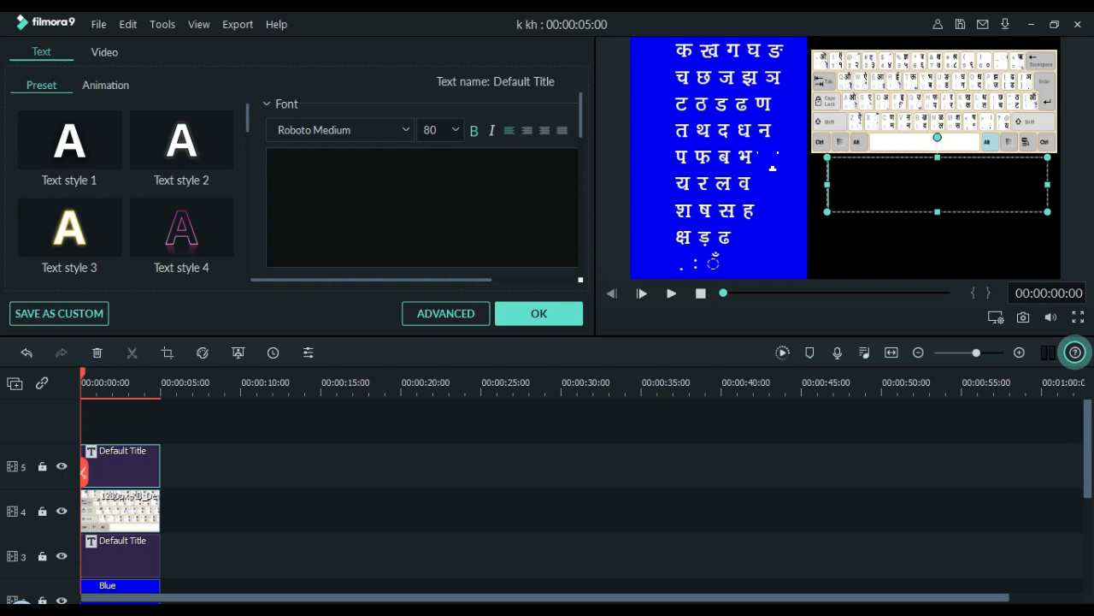
{"action": "type", "text": "Sh+"}
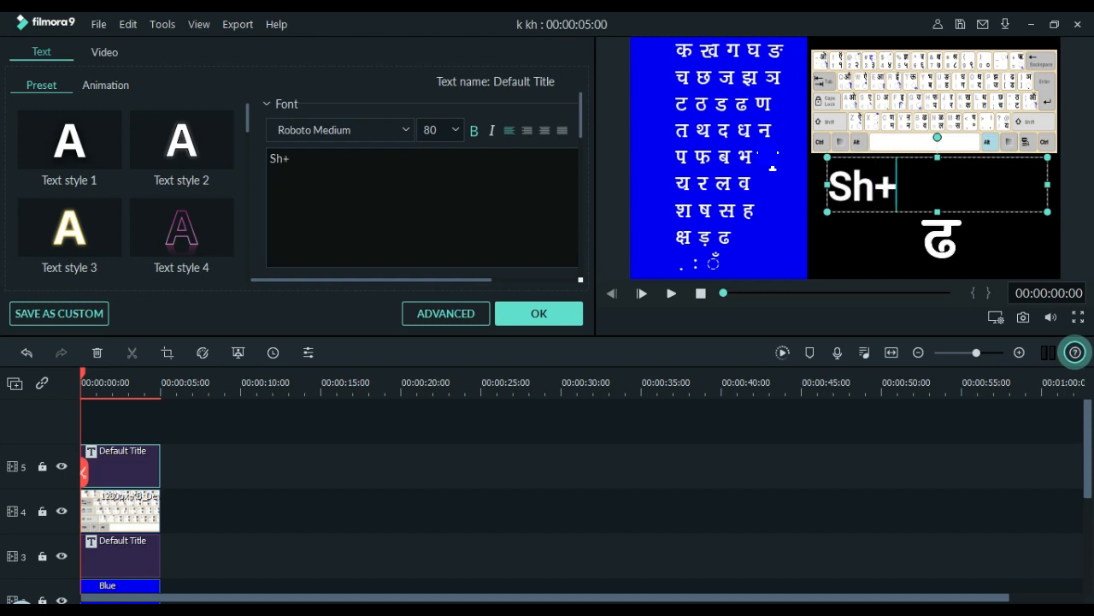
{"action": "type", "text": "{"}
- Clear the title text and enter "Sh+l" as the key combination for थ
{"action": "key", "text": "BackSpace"}
{"action": "key", "text": "BackSpace"}
{"action": "key", "text": "BackSpace"}
{"action": "key", "text": "BackSpace"}
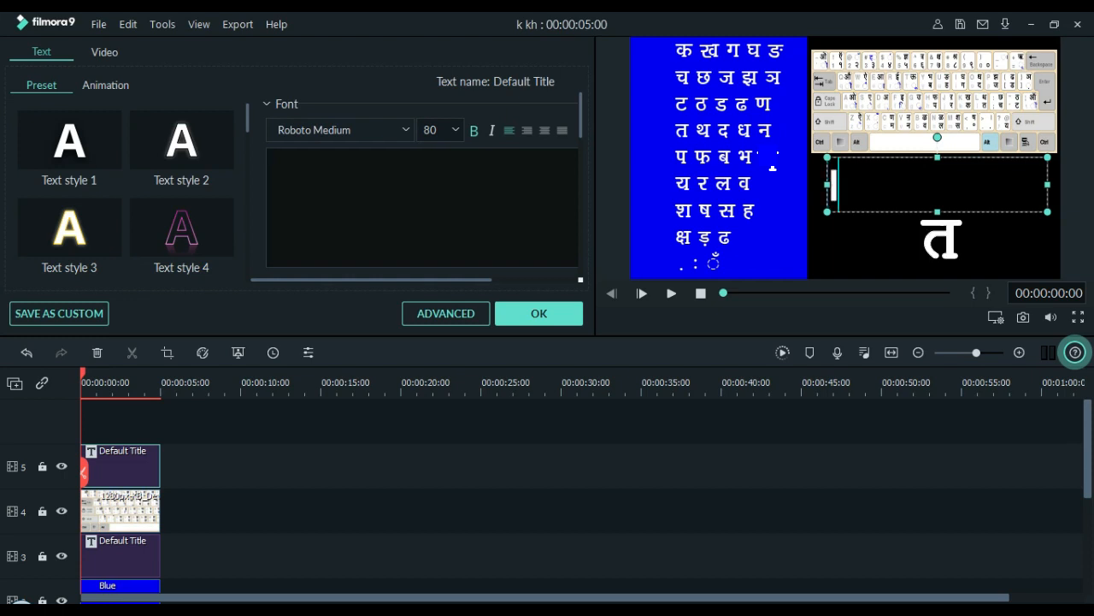
{"action": "type", "text": "Sh+l"}
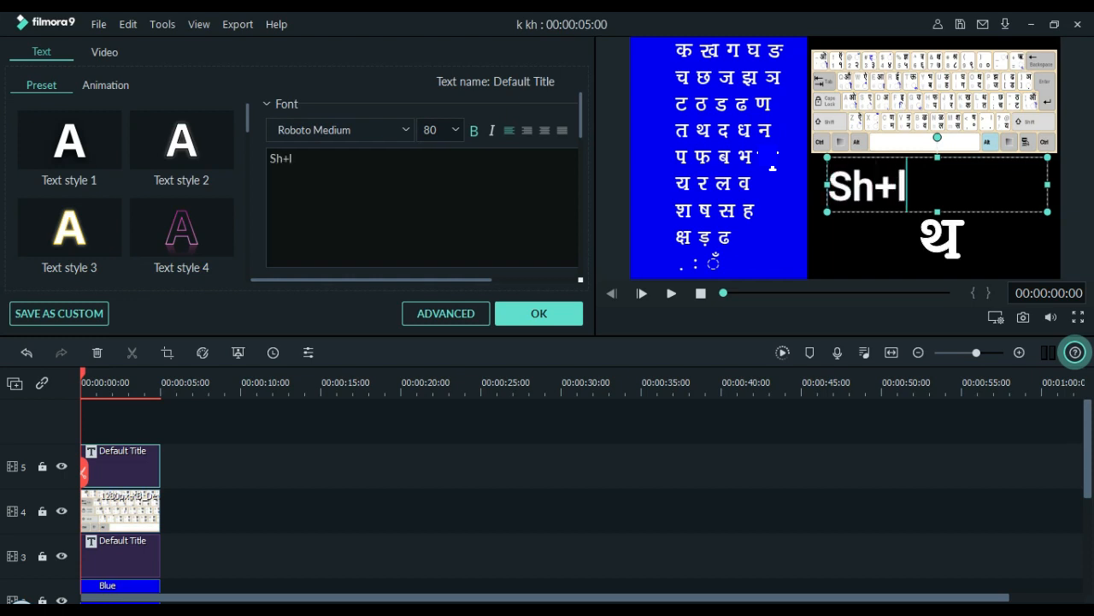
- Replace the title text with "o" for द, followed by "Sh+O" for ध
{"action": "key", "text": "BackSpace"}
{"action": "key", "text": "BackSpace"}
{"action": "key", "text": "BackSpace"}
{"action": "key", "text": "BackSpace"}
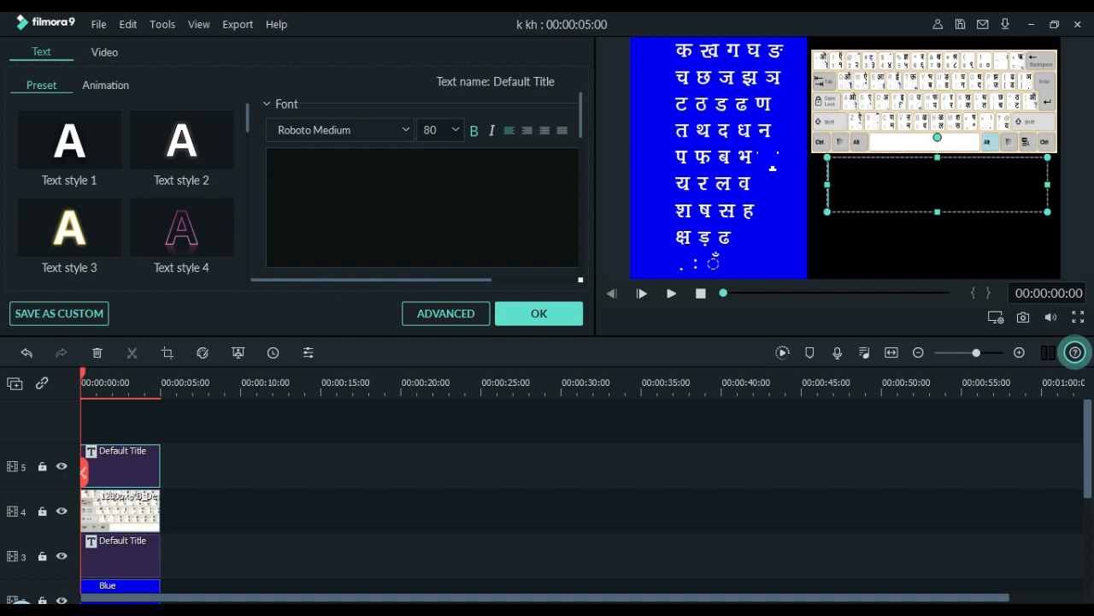
{"action": "type", "text": "o"}
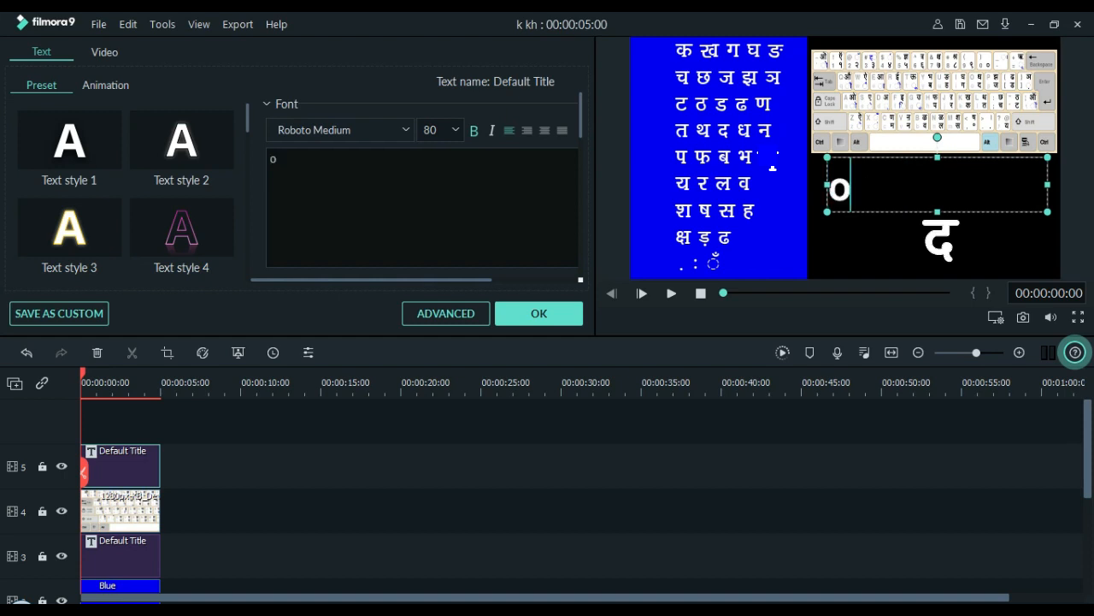
{"action": "key", "text": "BackSpace"}
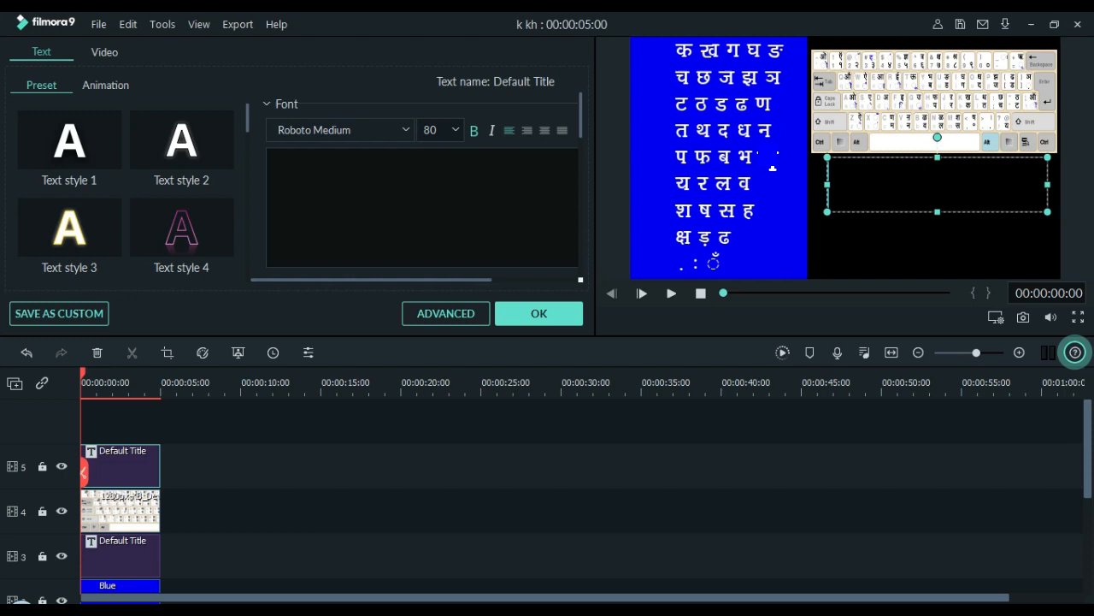
{"action": "type", "text": "Sh+O"}
- Replace the title text with "v" for न, followed by "h" for प
{"action": "key", "text": "BackSpace"}
{"action": "key", "text": "BackSpace"}
{"action": "key", "text": "BackSpace"}
{"action": "key", "text": "BackSpace"}
{"action": "type", "text": "v"}
{"action": "key", "text": "BackSpace"}
{"action": "type", "text": "h"}
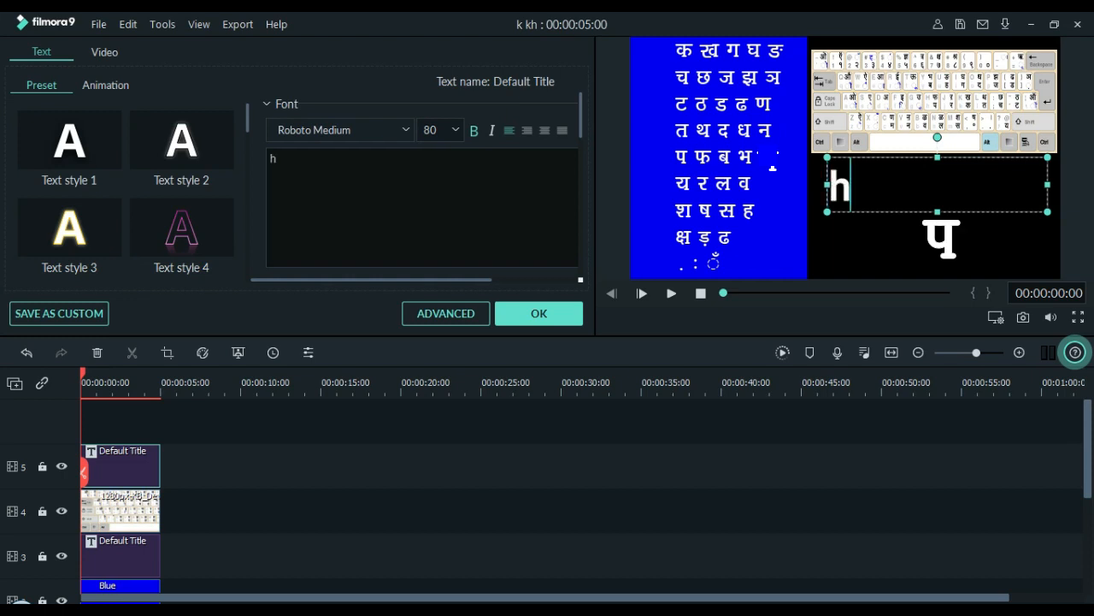
- Replace the title text under the keyboard picture with "Sh+H", the key combination for फ
{"action": "key", "text": "BackSpace"}
{"action": "type", "text": "Sh+"}
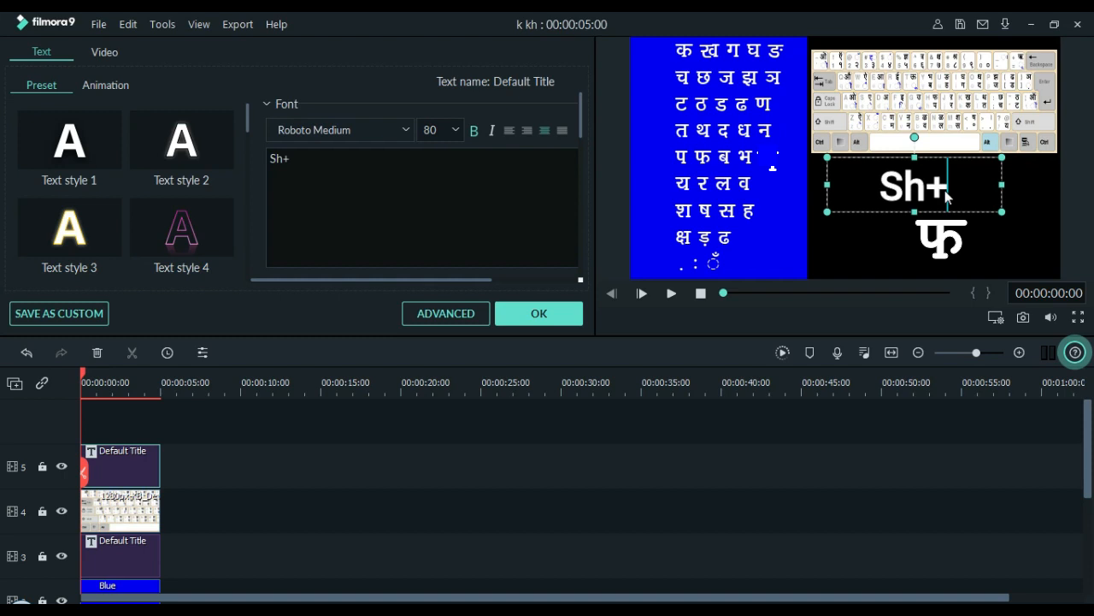
{"action": "type", "text": "H"}
- Replace the title text with "y" for ब, followed by "Sh+Y" for भ
{"action": "key", "text": "BackSpace"}
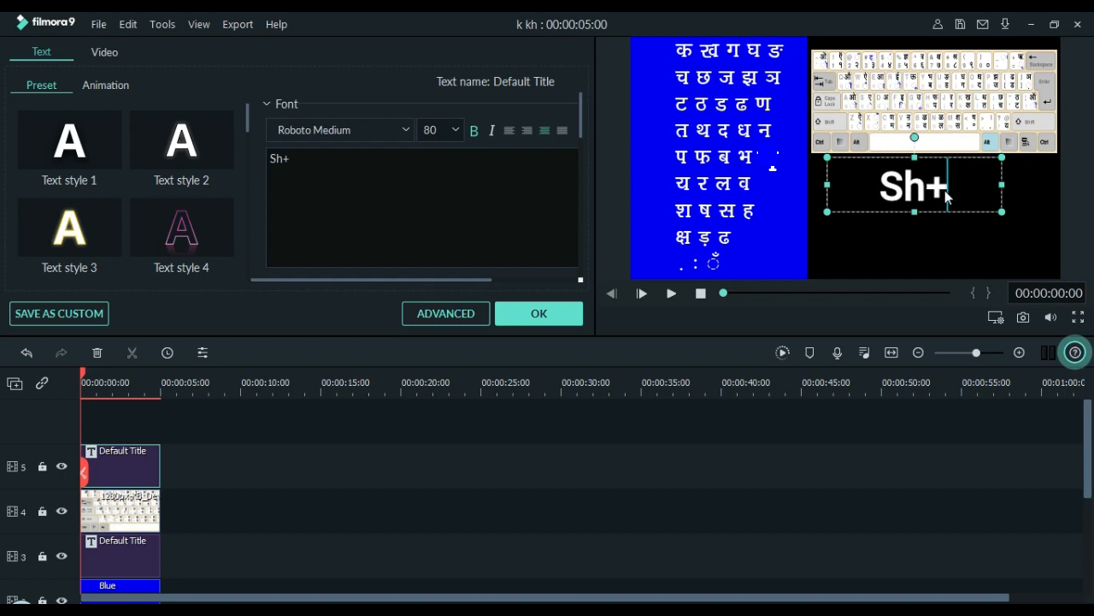
{"action": "key", "text": "BackSpace"}
{"action": "key", "text": "BackSpace"}
{"action": "key", "text": "BackSpace"}
{"action": "type", "text": "y"}
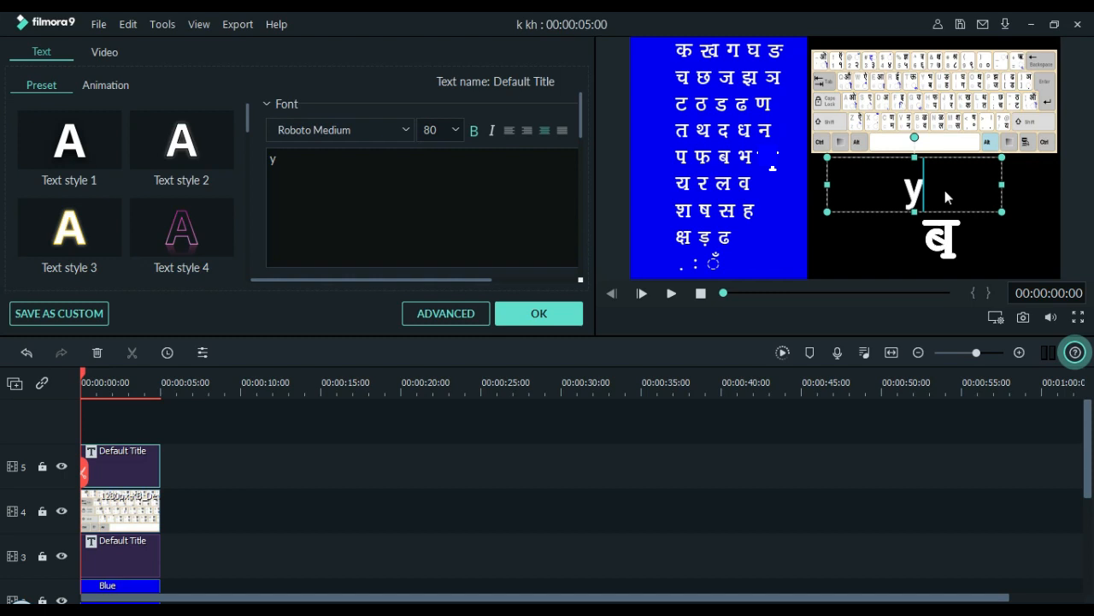
{"action": "key", "text": "BackSpace"}
{"action": "type", "text": "Sh+Y"}
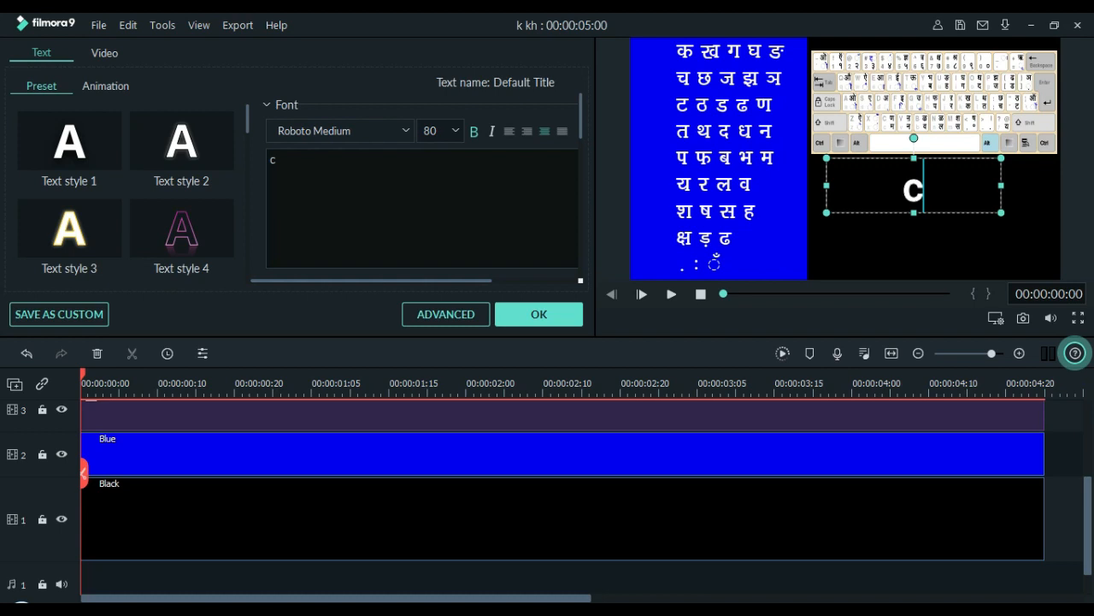
- Replace the title text with "/" for य, followed by "j" for र
{"action": "key", "text": "BackSpace"}
{"action": "type", "text": "/"}
{"action": "key", "text": "BackSpace"}
{"action": "type", "text": "j"}
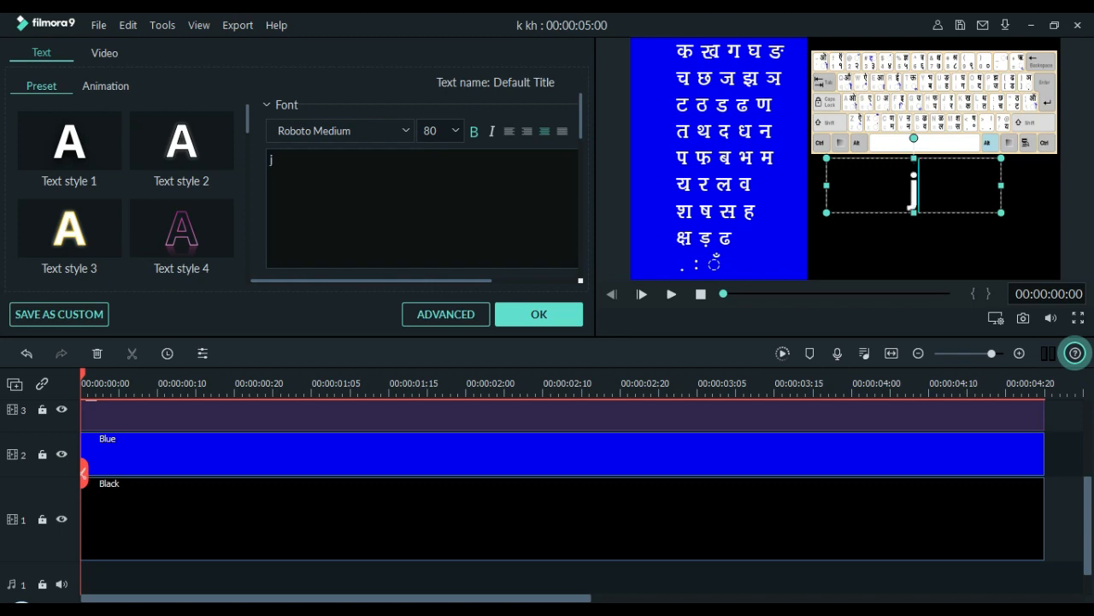
- Replace the title text with "n" for ल, followed by "b" for व
{"action": "key", "text": "BackSpace"}
{"action": "type", "text": "n"}
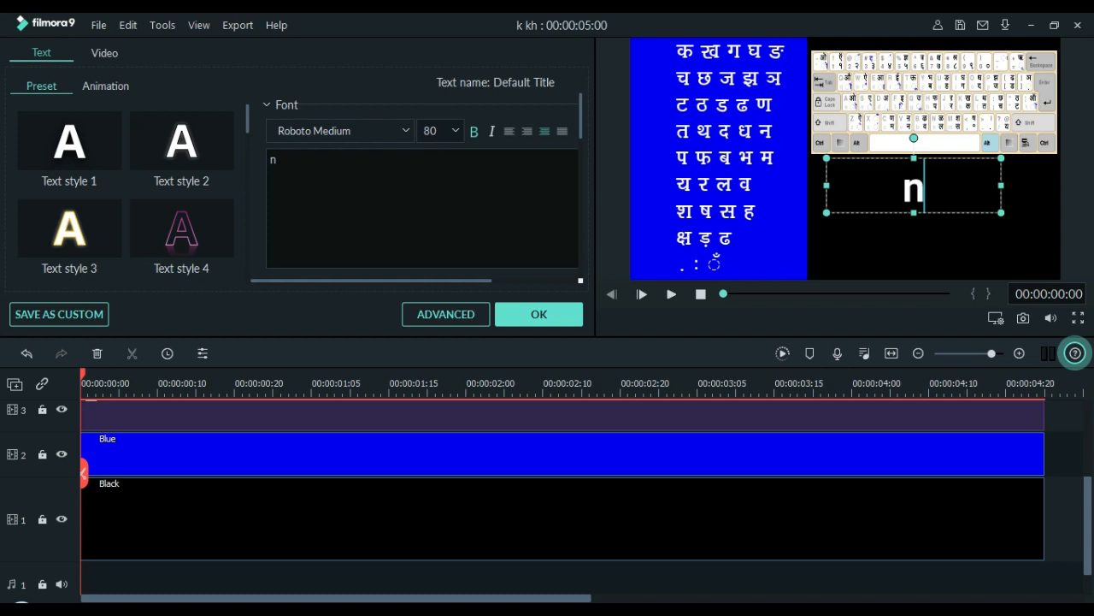
{"action": "key", "text": "BackSpace"}
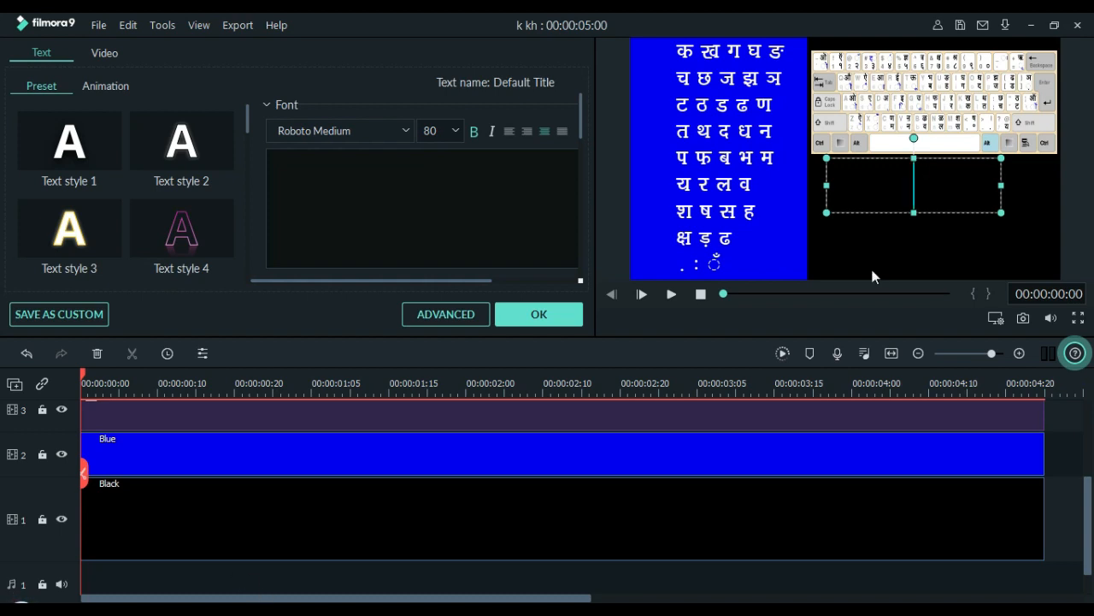
{"action": "type", "text": "b"}
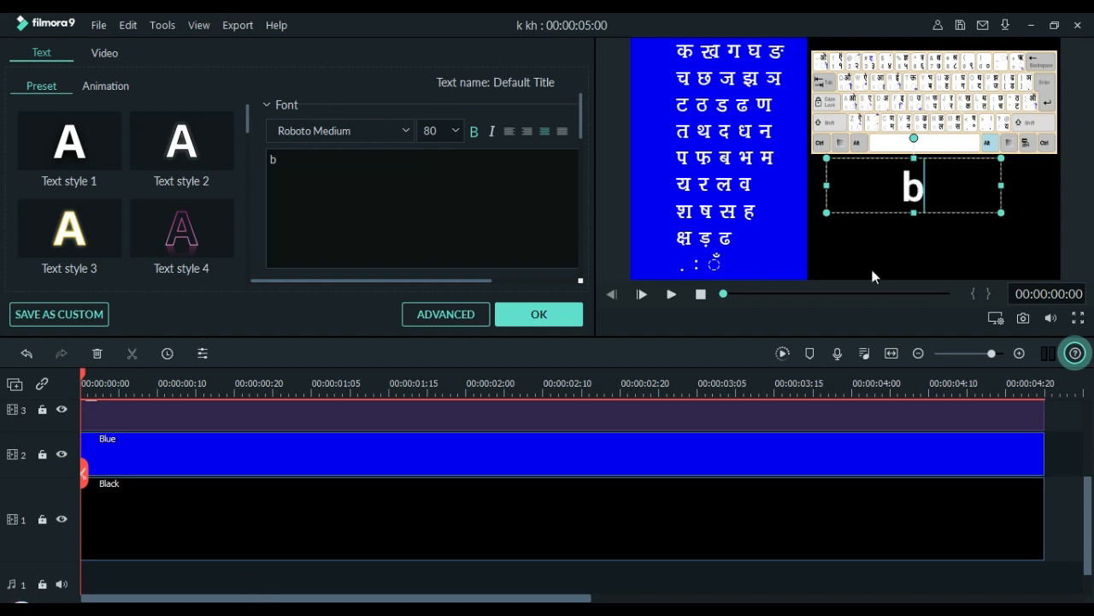
- Replace the title text under the keyboard picture with "Sh+M", the key combination for श
{"action": "key", "text": "BackSpace"}
{"action": "type", "text": "S"}
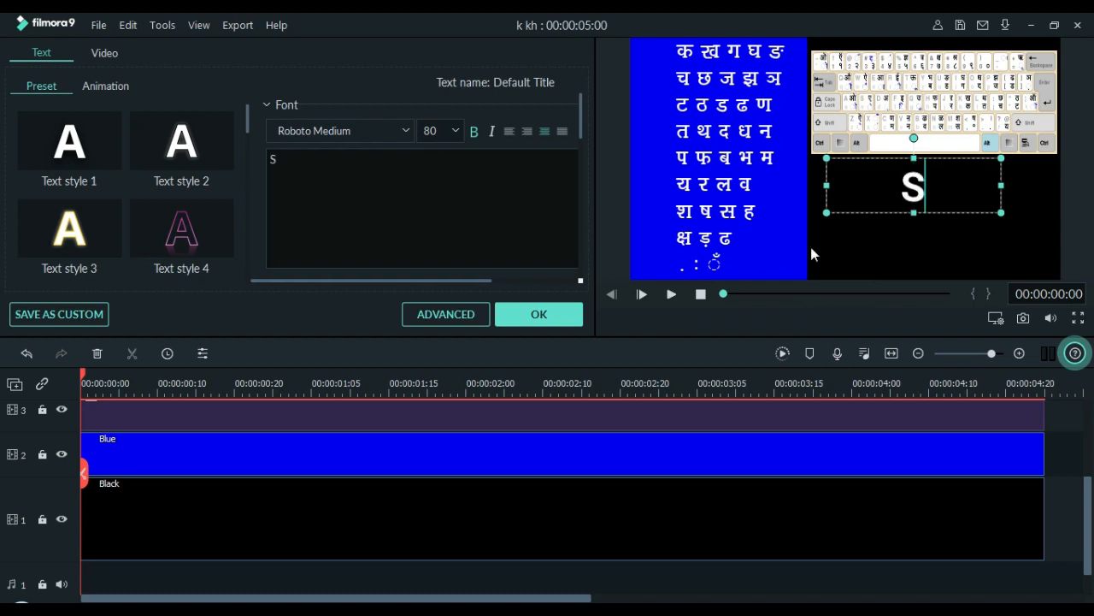
{"action": "type", "text": "h+M"}
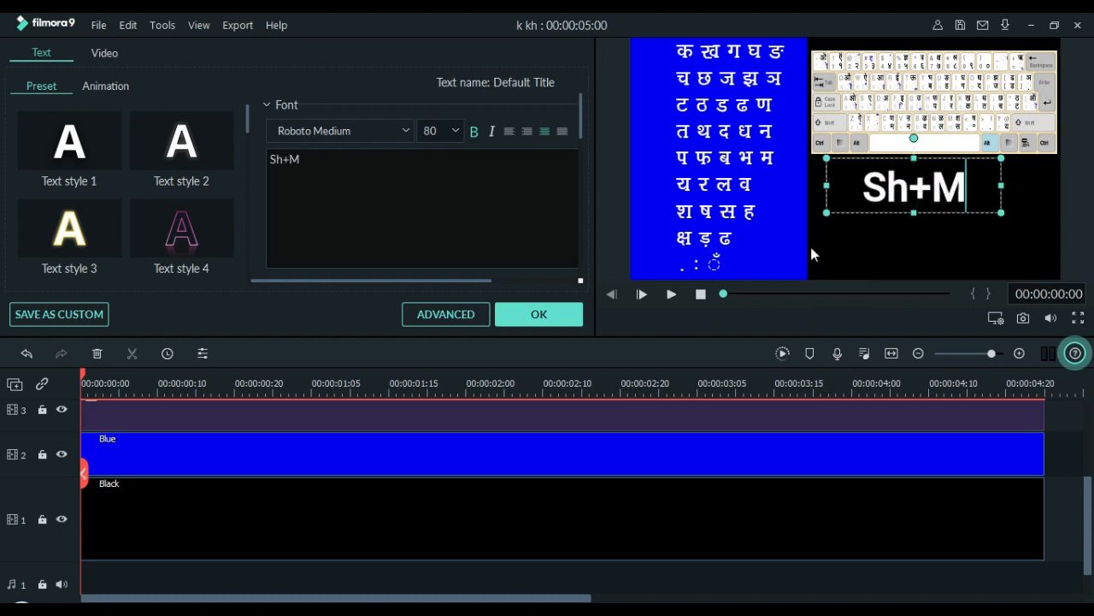
- Clear the title text and enter "Sh+<" as the key combination for ष
{"action": "key", "text": "BackSpace"}
{"action": "key", "text": "BackSpace"}
{"action": "key", "text": "BackSpace"}
{"action": "key", "text": "BackSpace"}
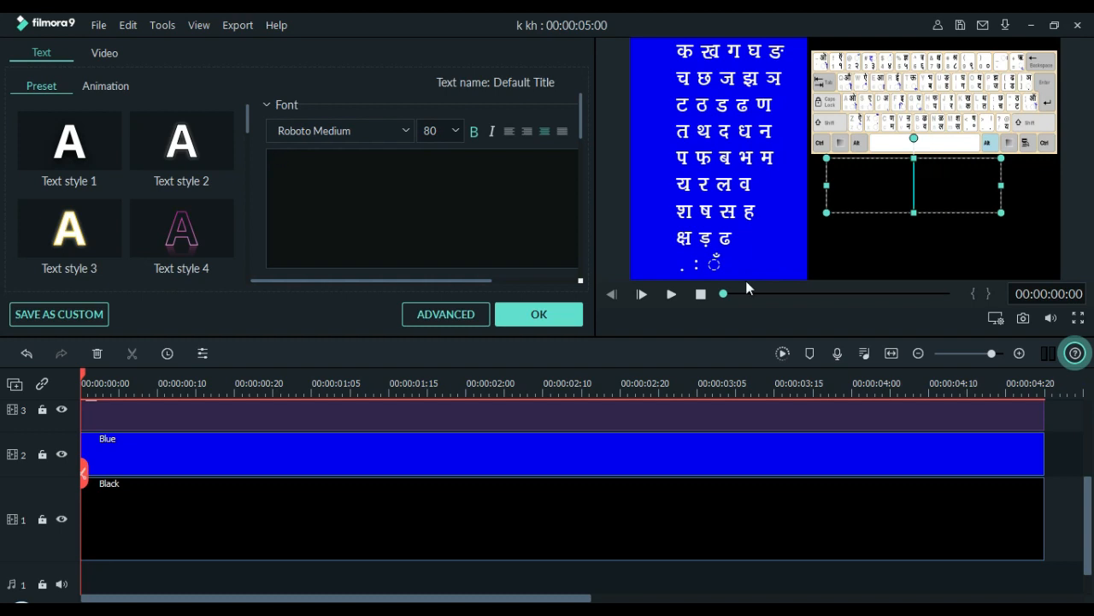
{"action": "type", "text": "Sh"}
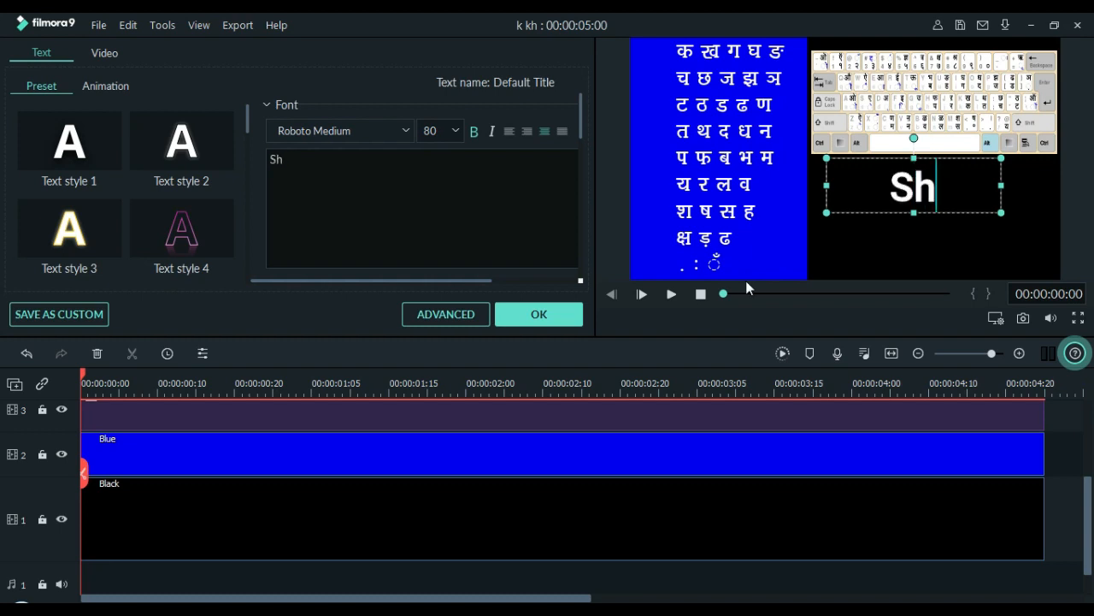
{"action": "type", "text": "+<"}
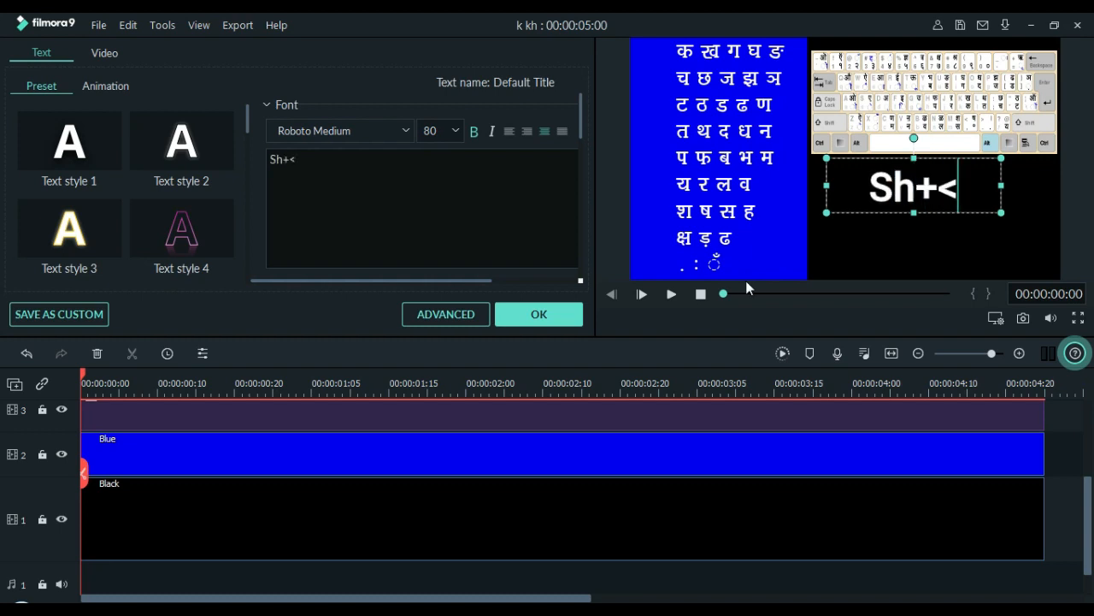
- Replace the title text with "m" for स, followed by "u" for ह
{"action": "key", "text": "BackSpace"}
{"action": "key", "text": "BackSpace"}
{"action": "key", "text": "BackSpace"}
{"action": "key", "text": "BackSpace"}
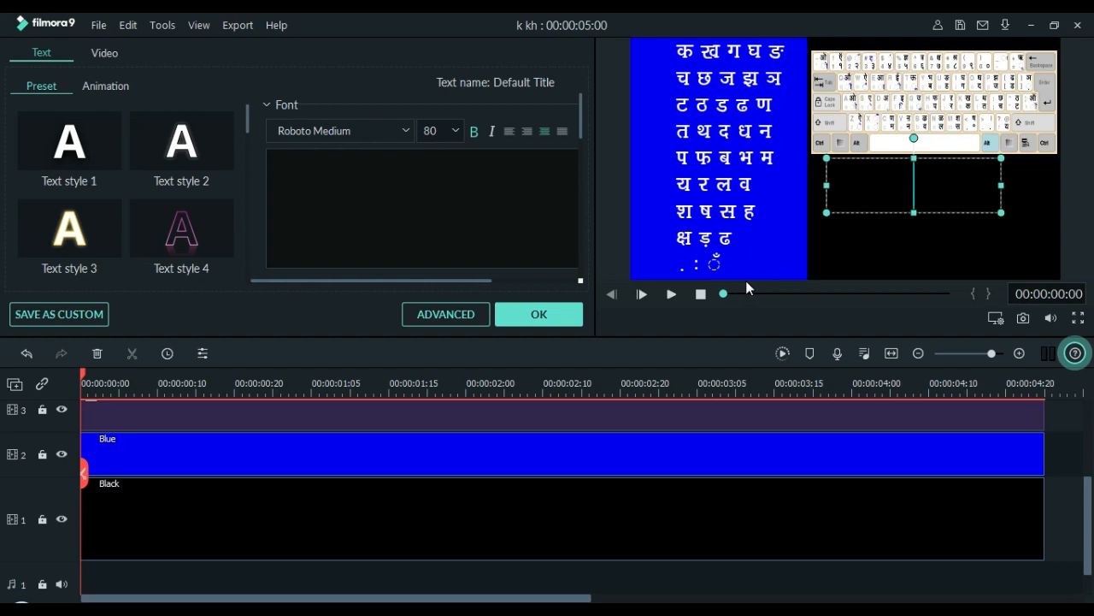
{"action": "type", "text": "m"}
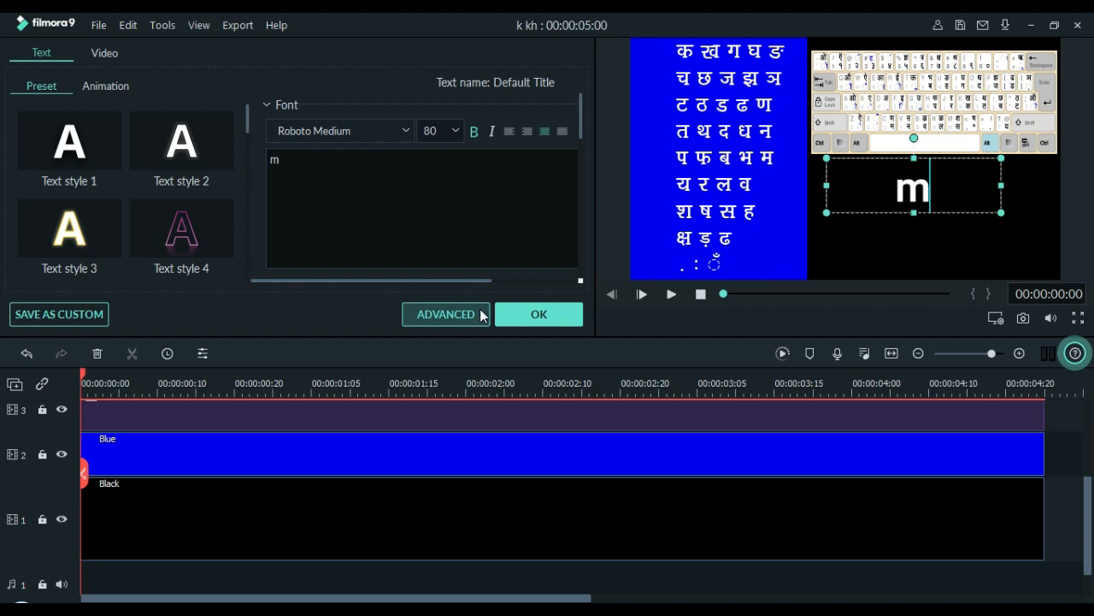
{"action": "key", "text": "BackSpace"}
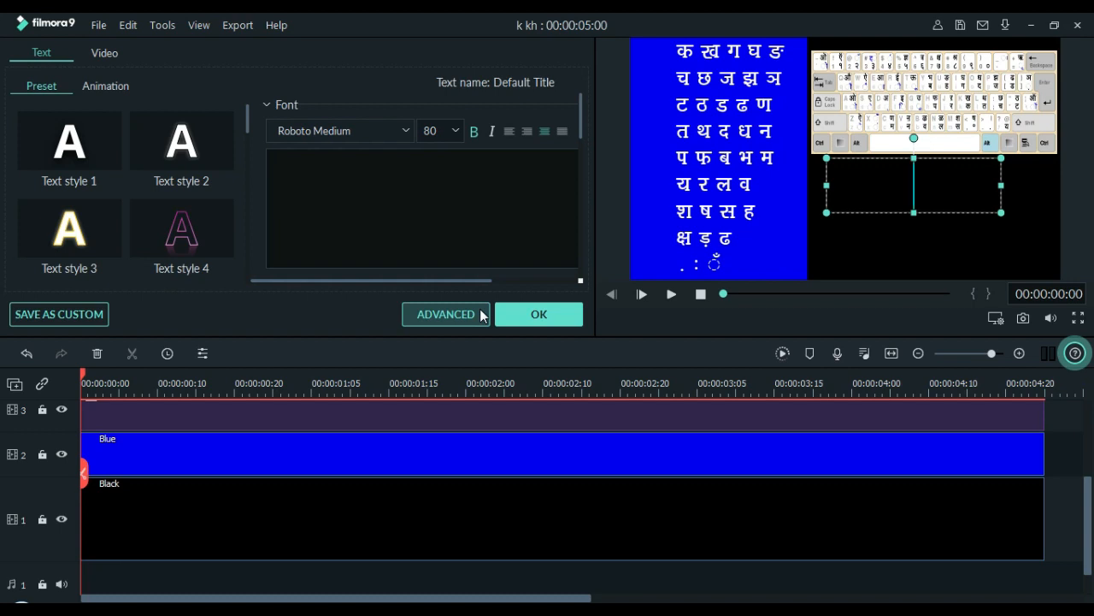
{"action": "type", "text": "u"}
- Replace the title text under the keyboard picture with "Sh+7", the key combination for क्ष
{"action": "key", "text": "BackSpace"}
{"action": "type", "text": "Sh+"}
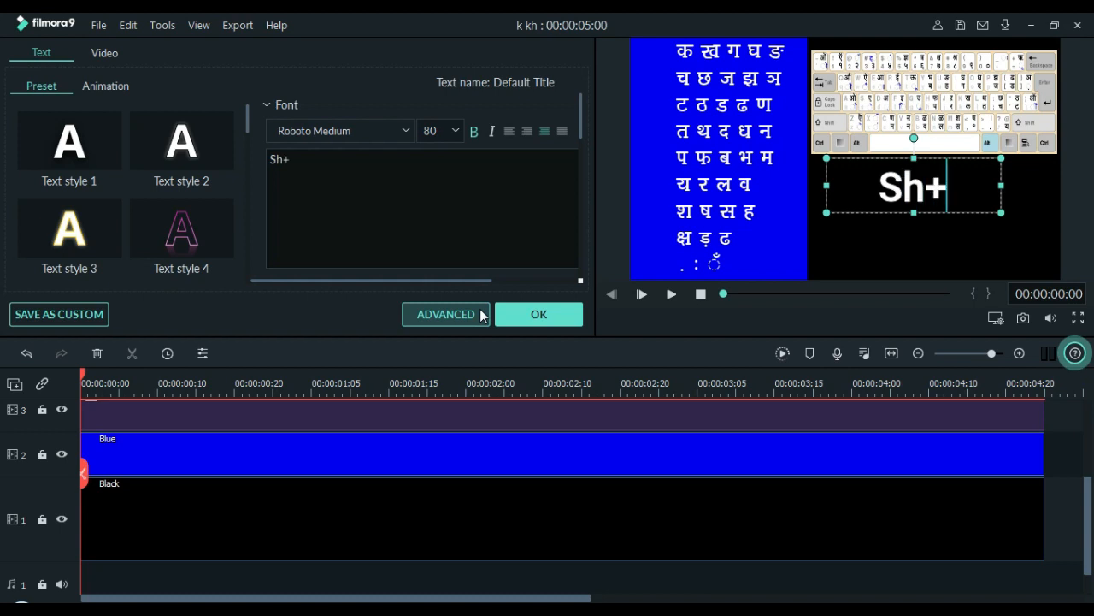
{"action": "type", "text": "7"}
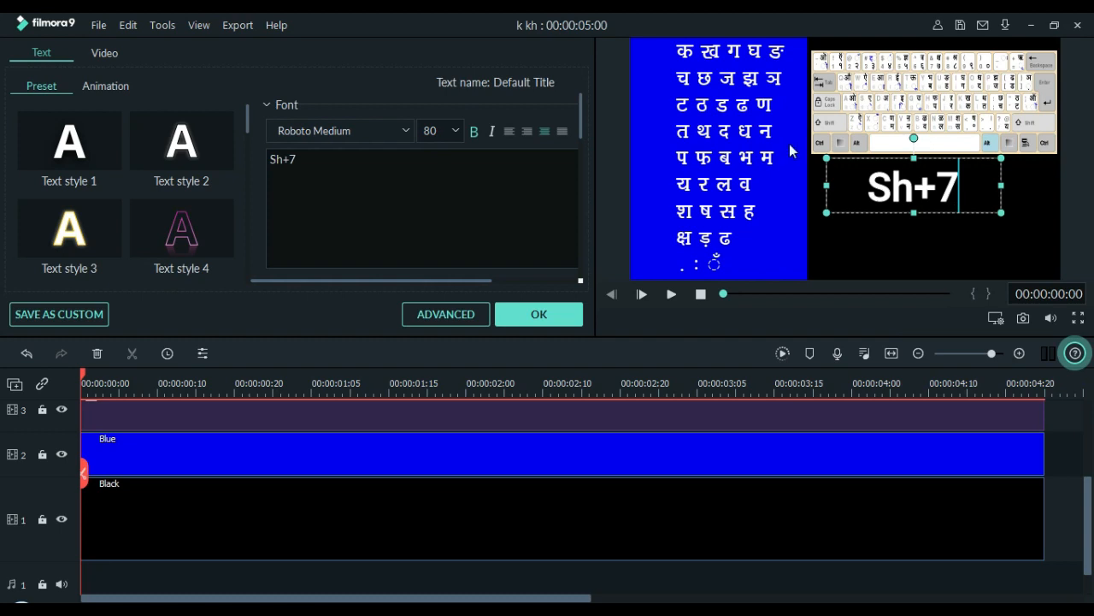
- Clear the whole title text and enter "[+]" as the key combination for ड़
{"action": "key", "text": "ctrl+a"}
{"action": "key", "text": "BackSpace"}
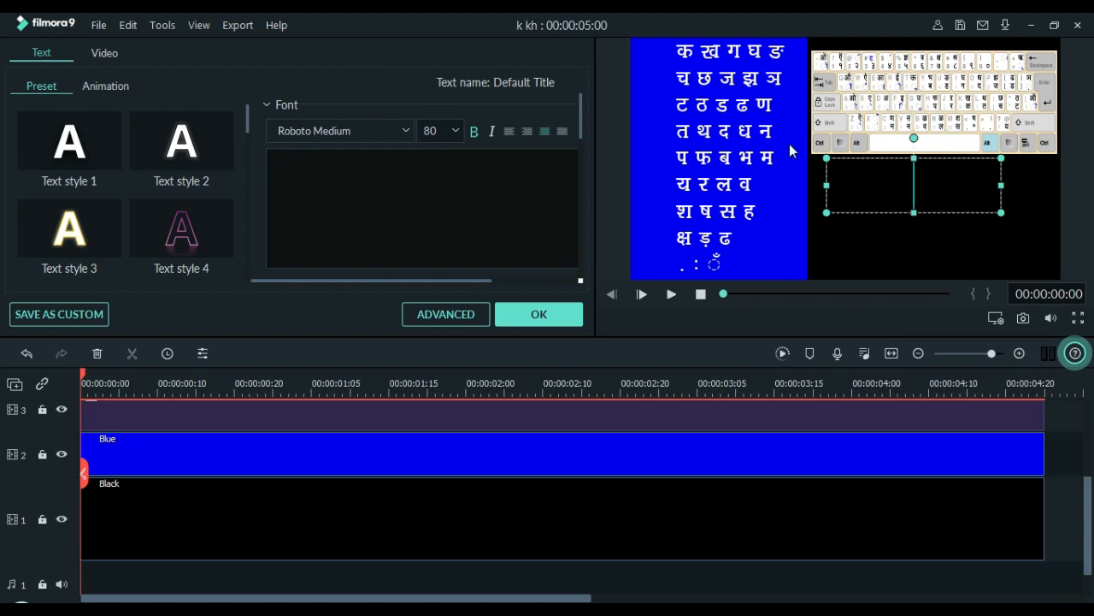
{"action": "type", "text": "[+"}
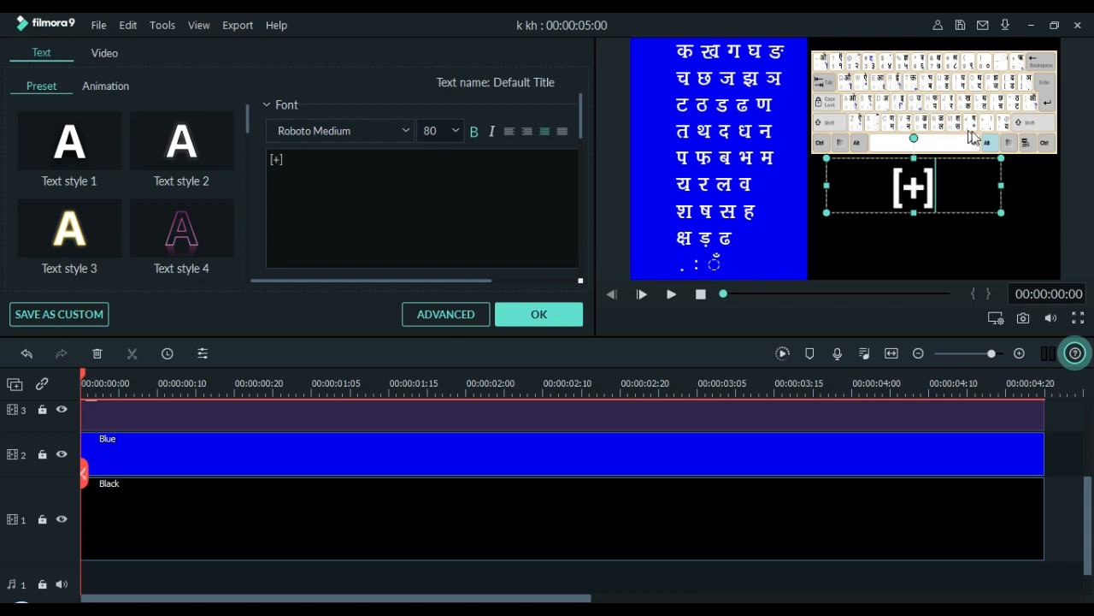
- Add the missing dot to make ढ़ in the letter list and enter "Sh+{+}" as its key combination under the keyboard picture
{"action": "left_click", "coordinate": [733, 241]}
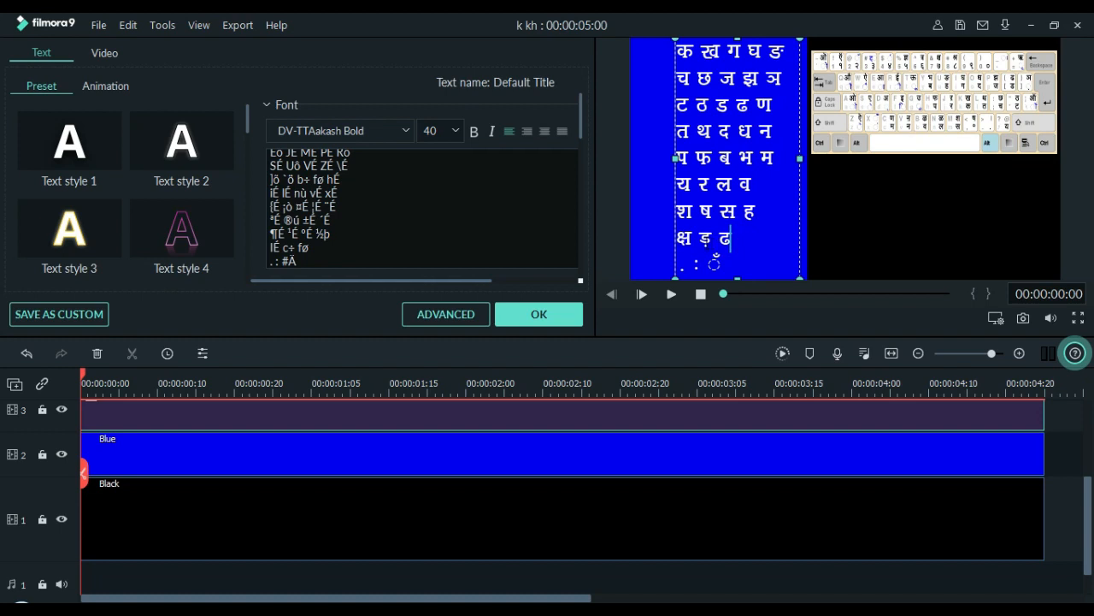
{"action": "left_click", "coordinate": [922, 195]}
{"action": "type", "text": "Sh+{"}
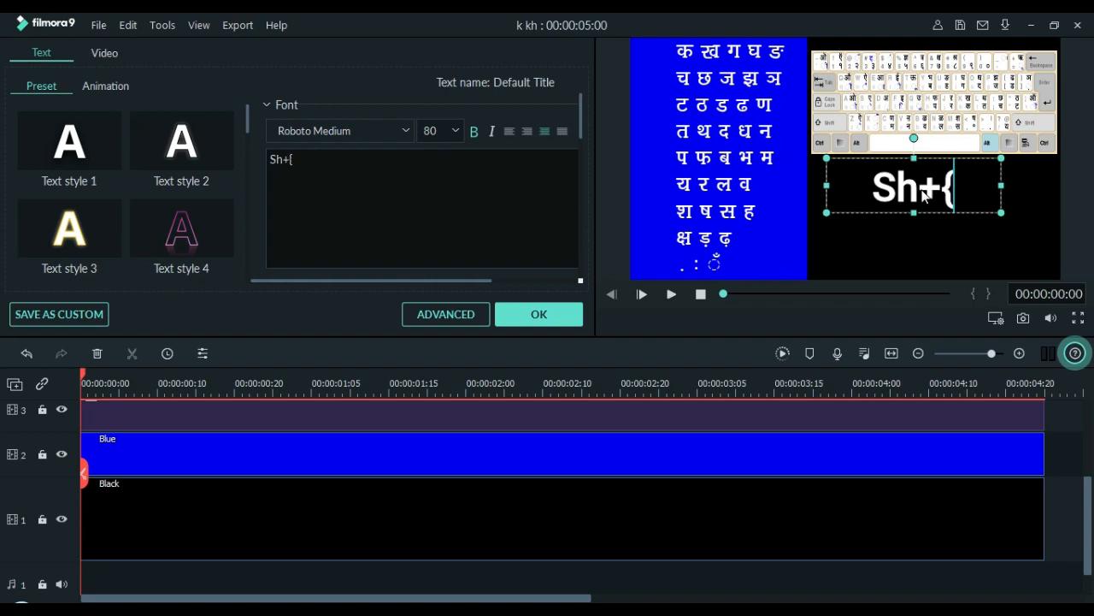
{"action": "type", "text": "+"}
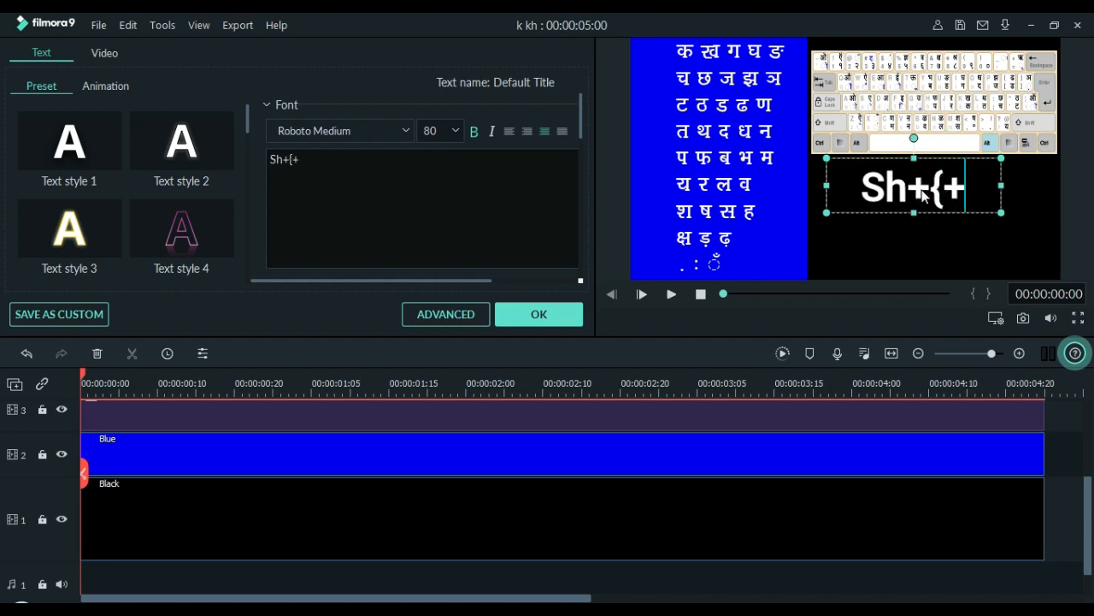
{"action": "type", "text": "}"}
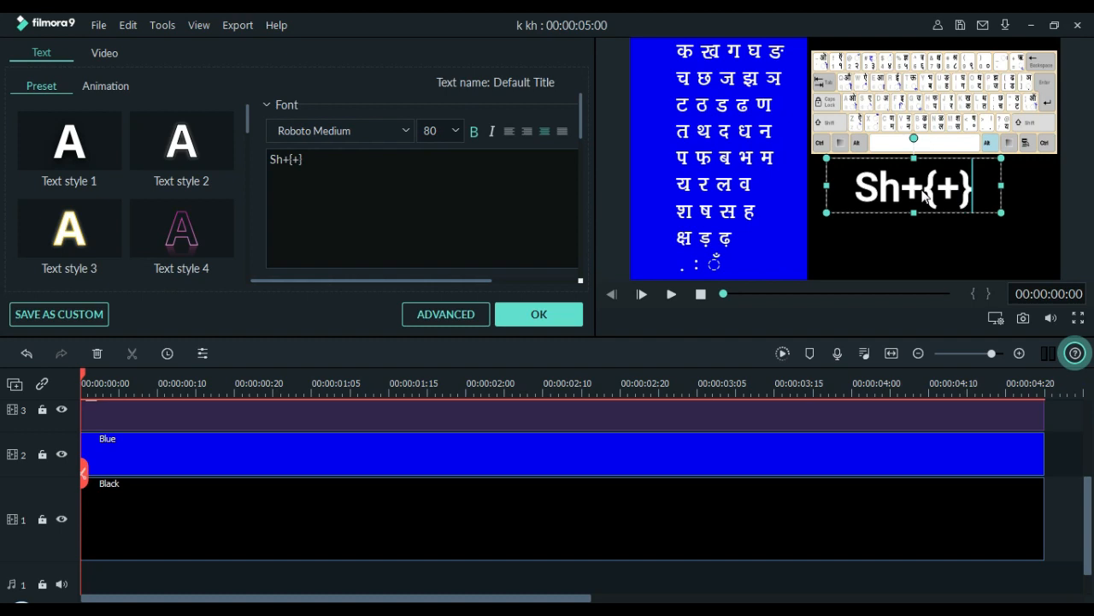
- Replace the whole title text under the keyboard picture with "Sh+X" as the next key combination
{"action": "left_click_drag", "start_coordinate": [983, 193], "coordinate": [794, 173]}
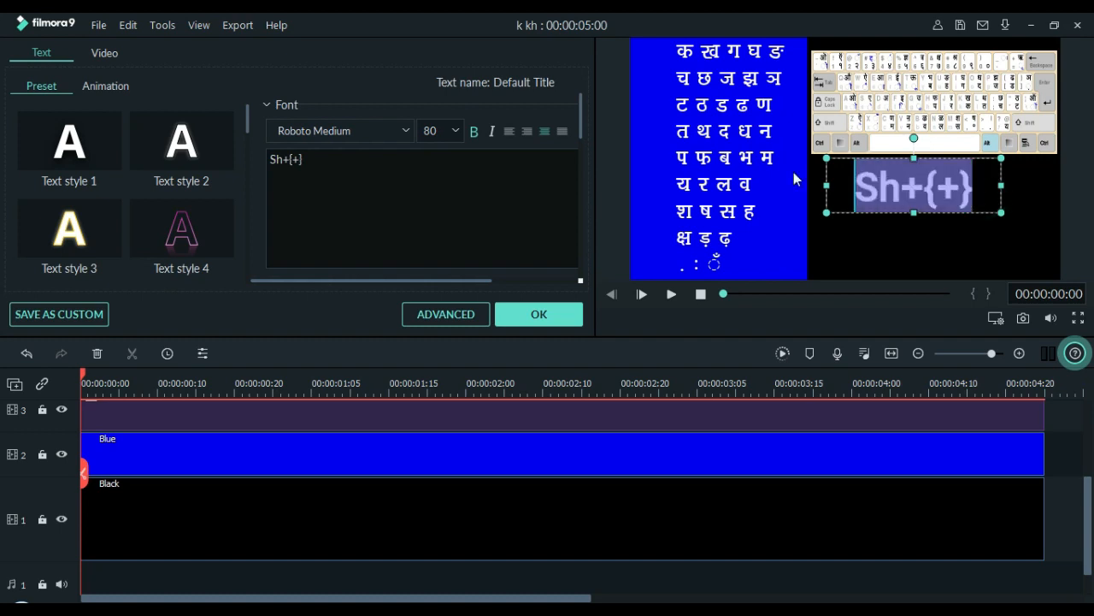
{"action": "key", "text": "BackSpace"}
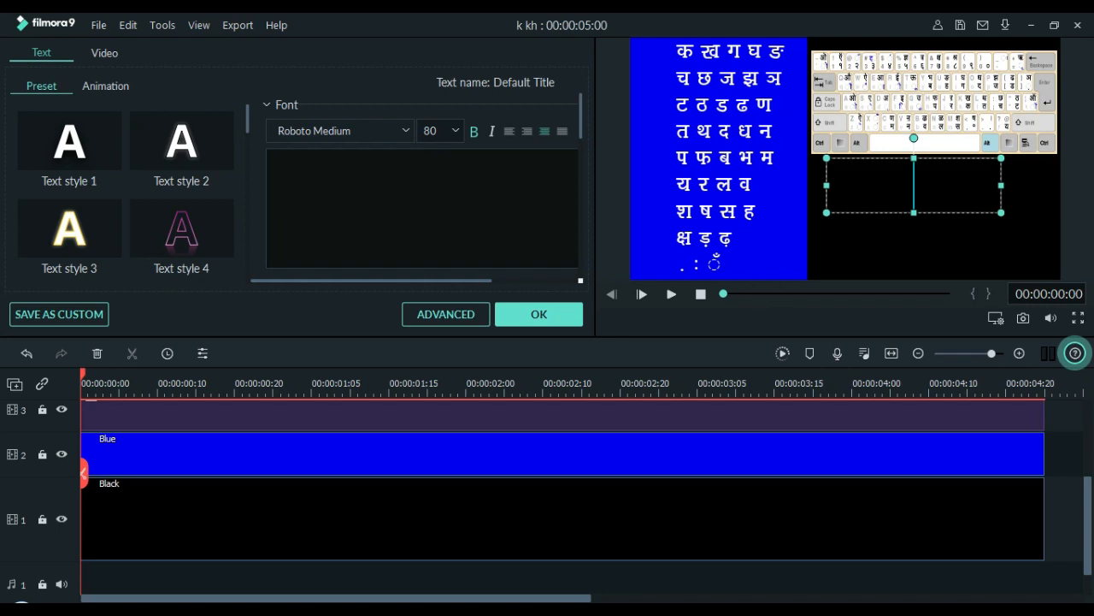
{"action": "type", "text": "Sh"}
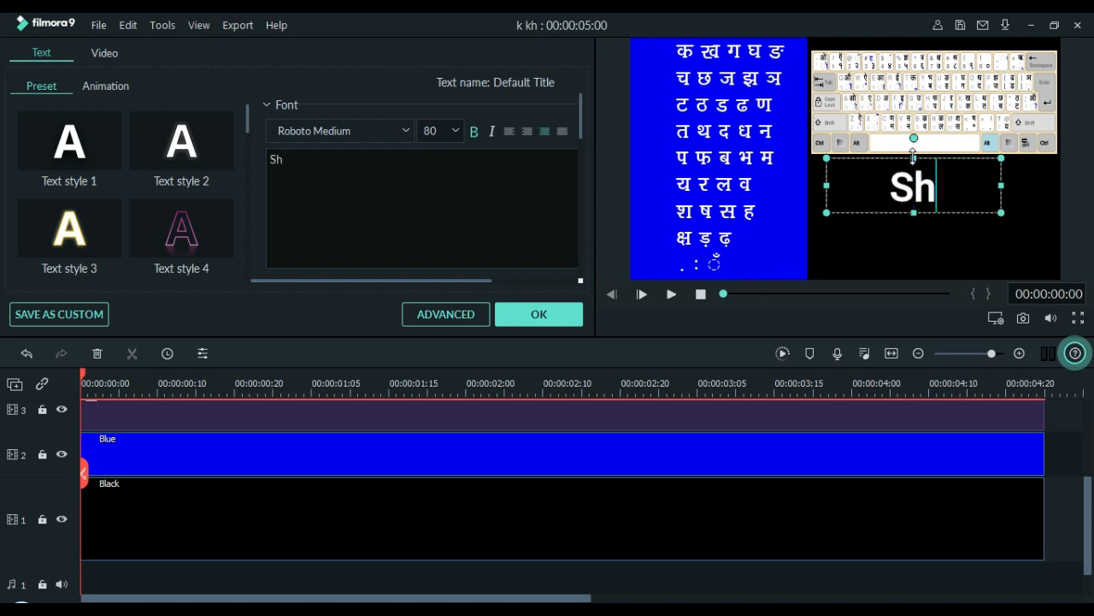
{"action": "type", "text": "+"}
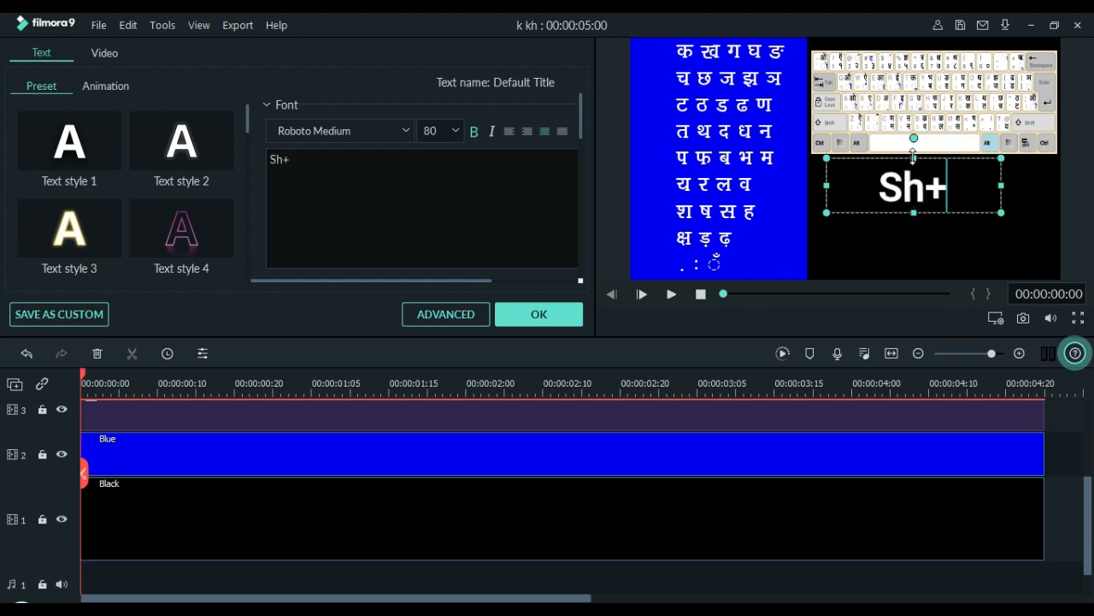
{"action": "type", "text": "X"}
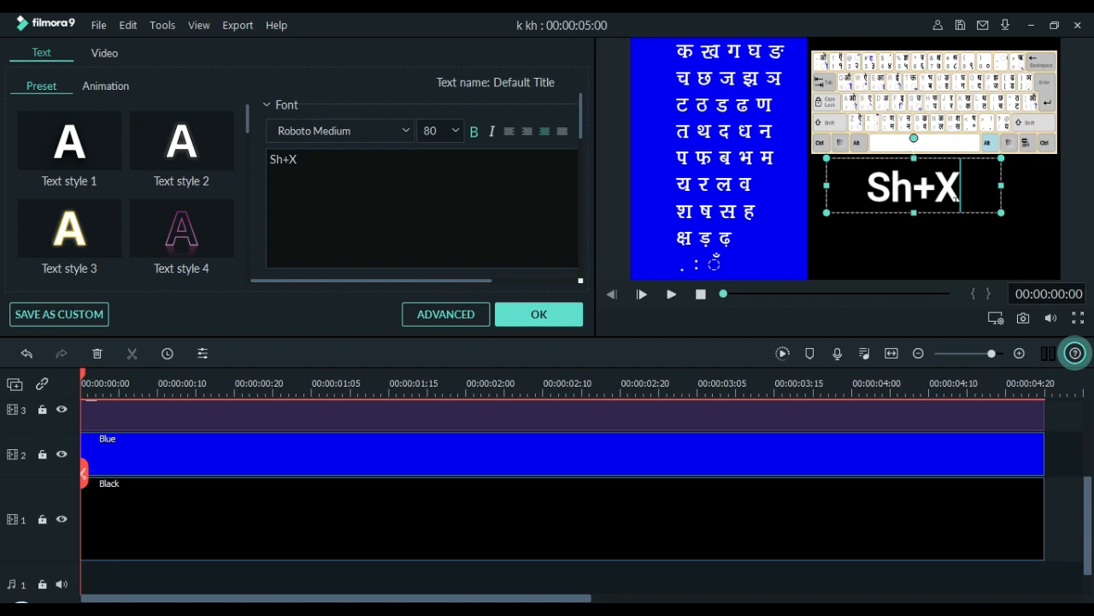
- Clear the "Sh+X" text from the title under the keyboard picture, keeping the empty title ready for text entry
{"action": "double_click", "coordinate": [962, 201]}
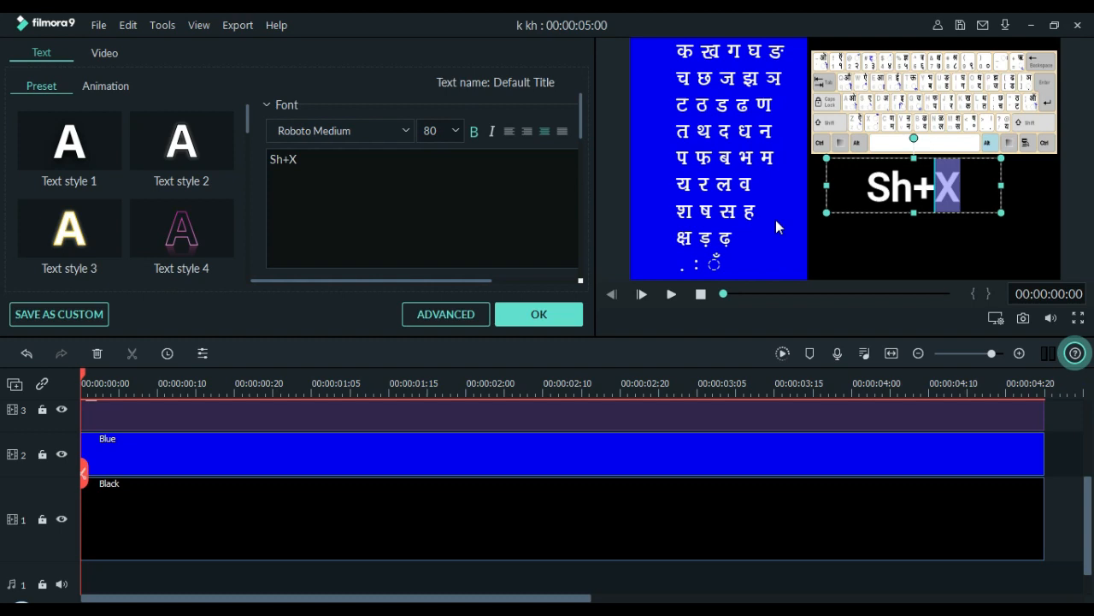
{"action": "key", "text": "BackSpace"}
{"action": "key", "text": "BackSpace"}
{"action": "key", "text": "BackSpace"}
{"action": "key", "text": "BackSpace"}
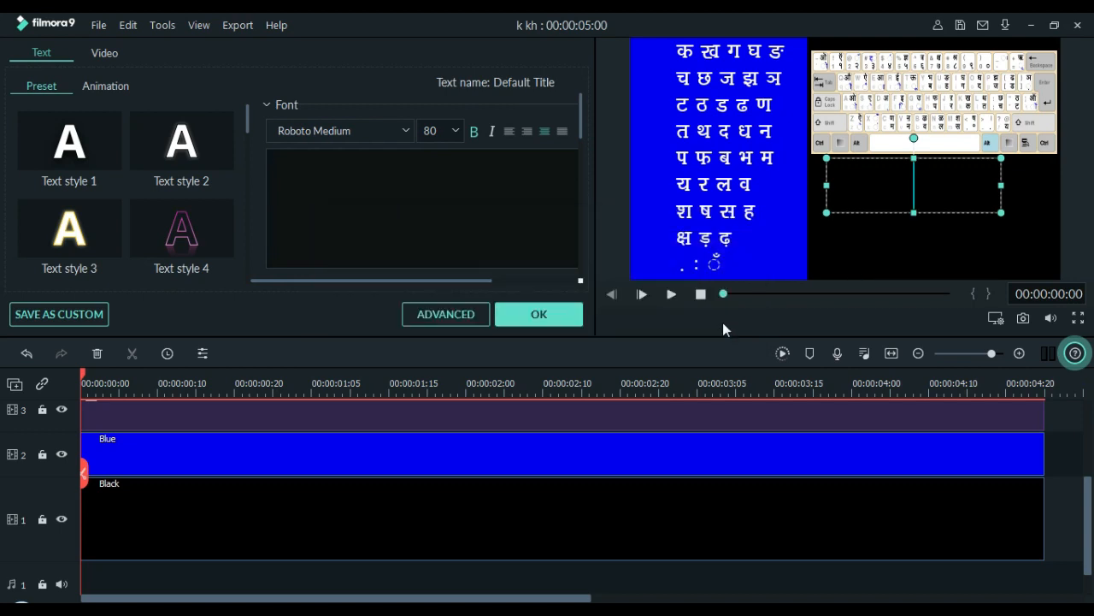
{"action": "left_click", "coordinate": [864, 212]}
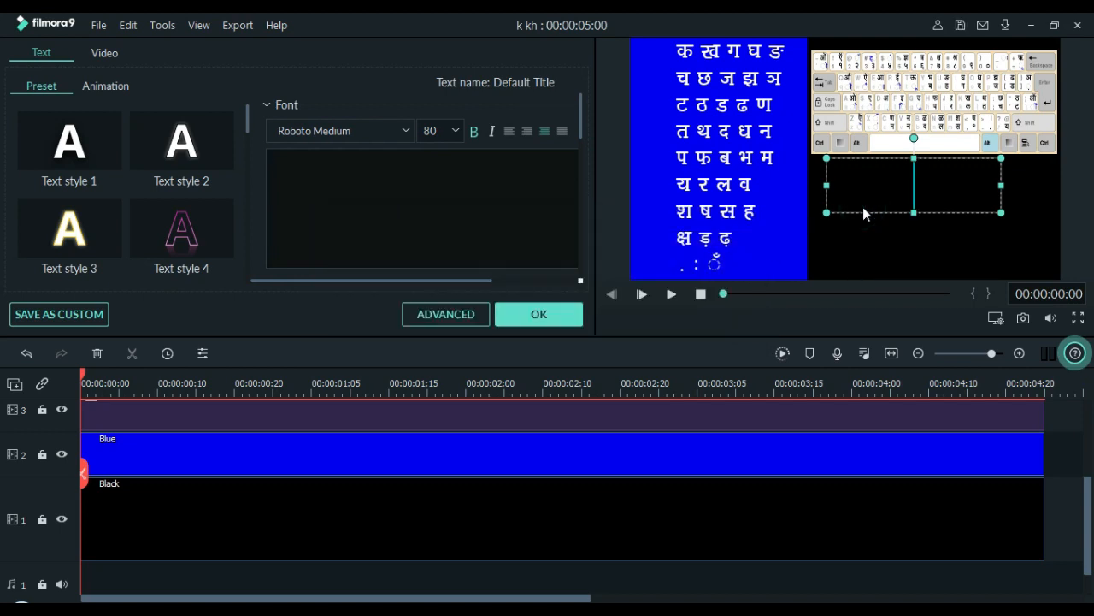